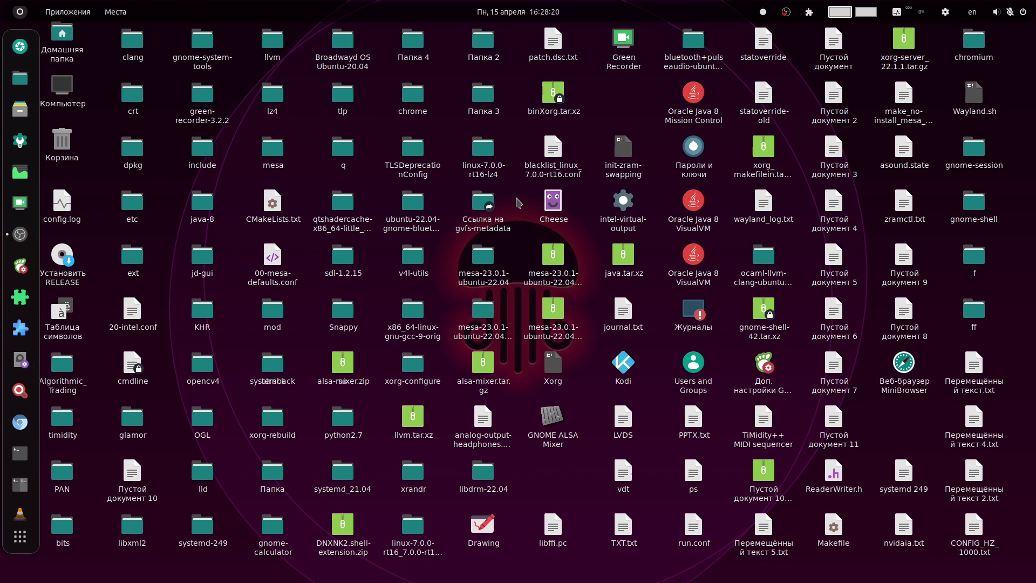
Open Settings inside the nested gnome-shell session and reposition the session's window on the desktop.
drag(434, 89, 603, 169)
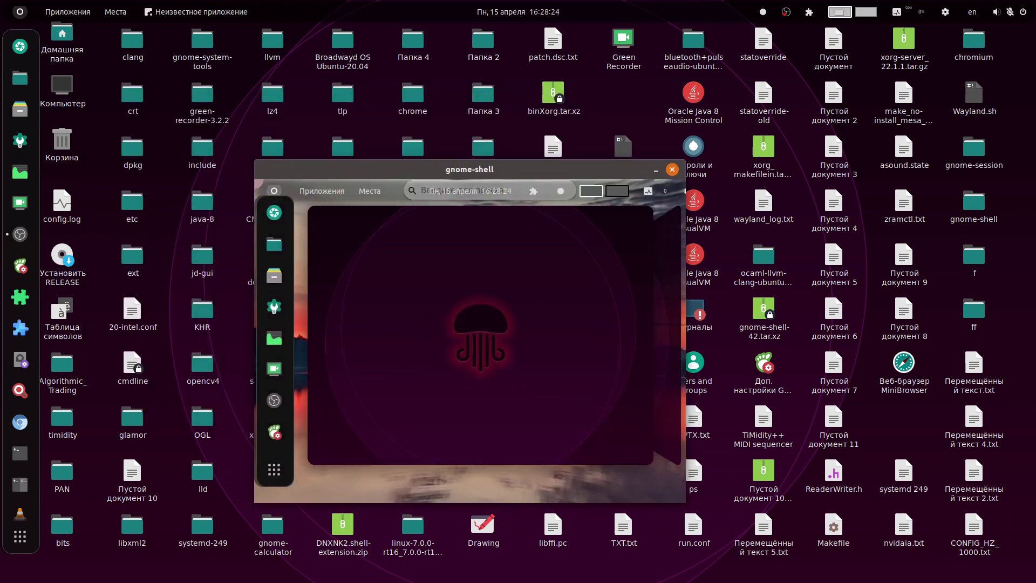
click(275, 306)
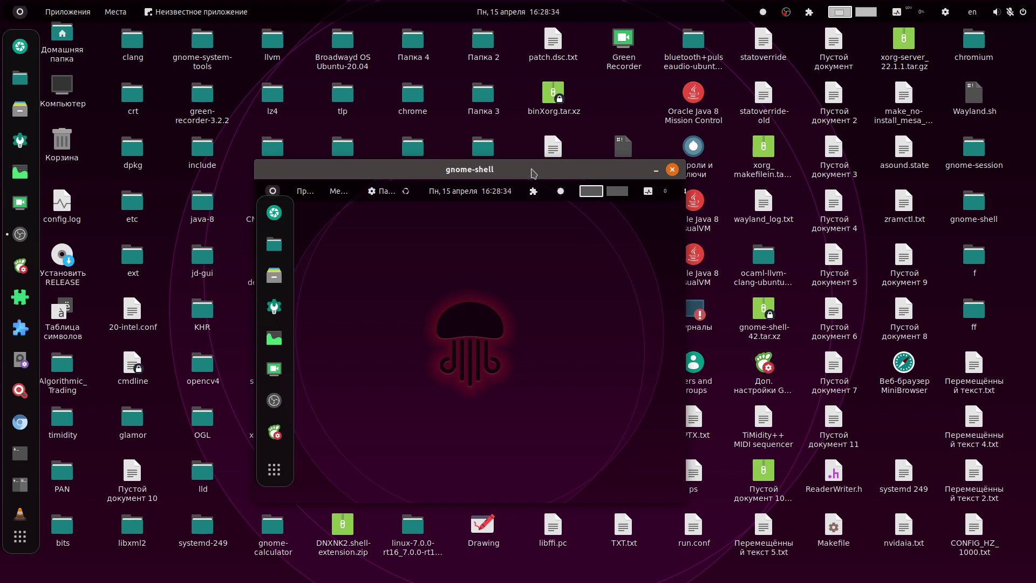
drag(528, 169, 574, 107)
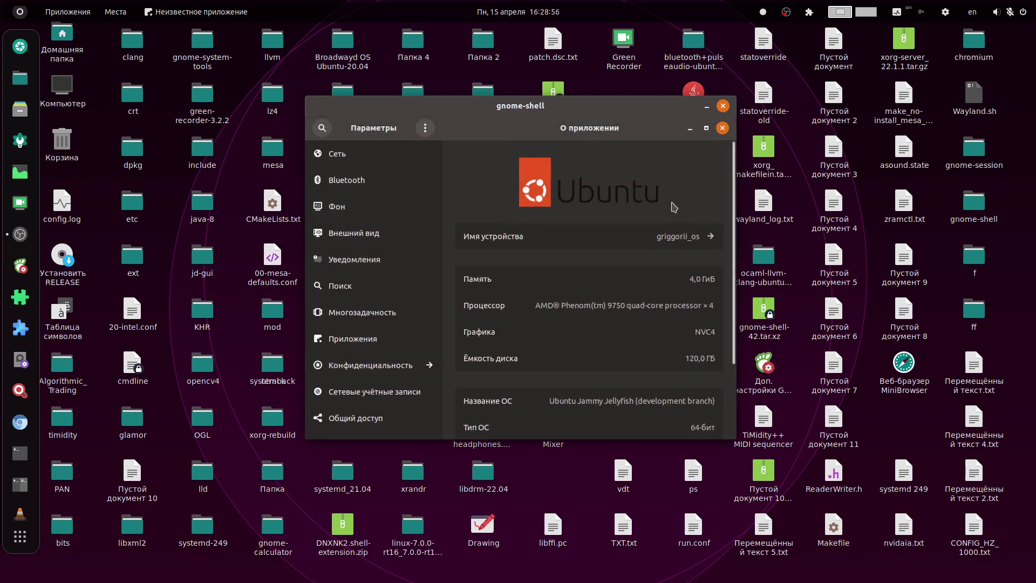
Examine the hardware, operating system, GNOME version and windowing system details on the About page.
scroll(696, 271, down, 1)
scroll(696, 270, down, 2)
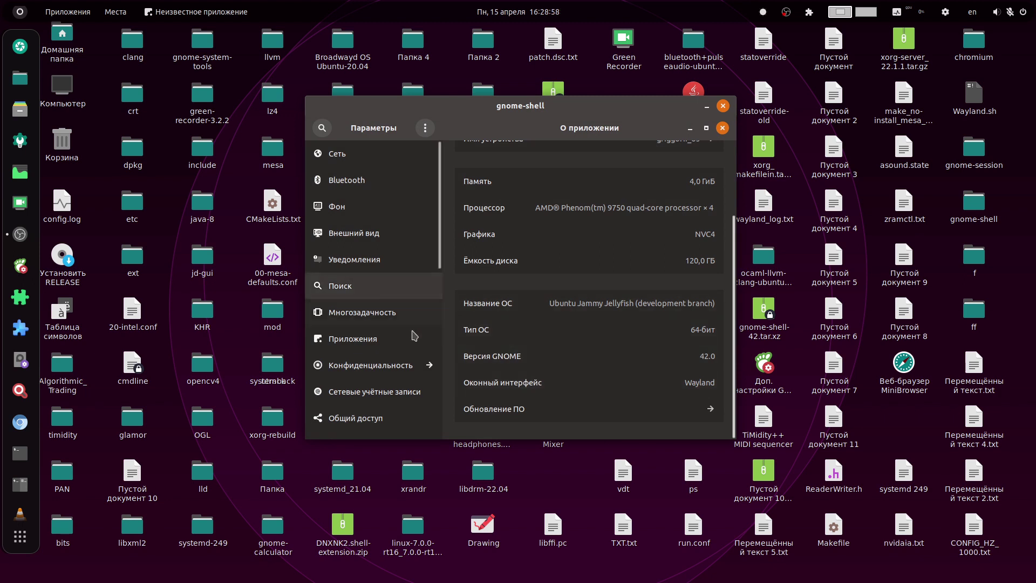
drag(648, 127, 459, 285)
click(508, 274)
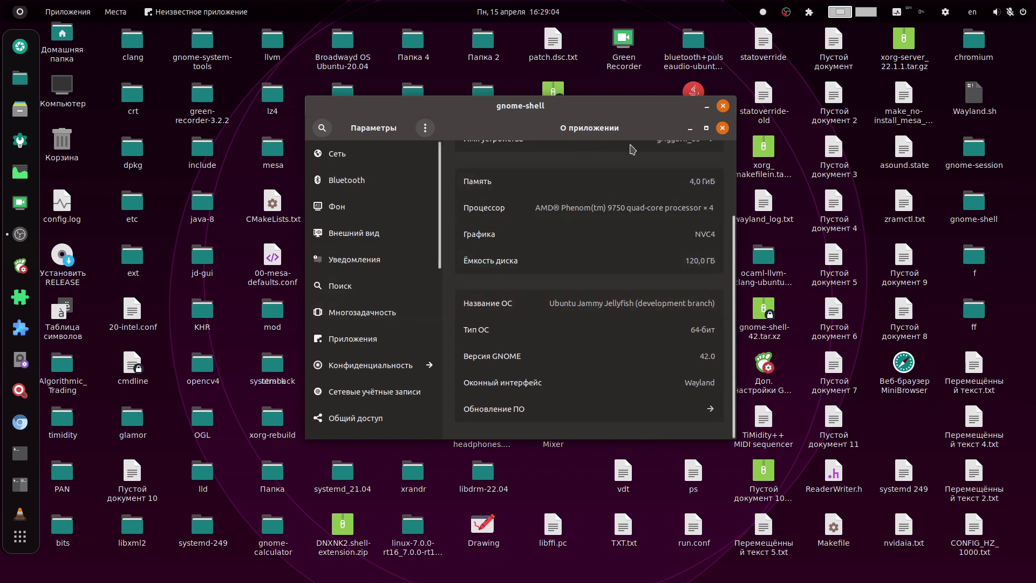
Set the nested session's built-in display resolution to 1600 × 920 (16:9) and keep the new display settings.
scroll(378, 302, down, 5)
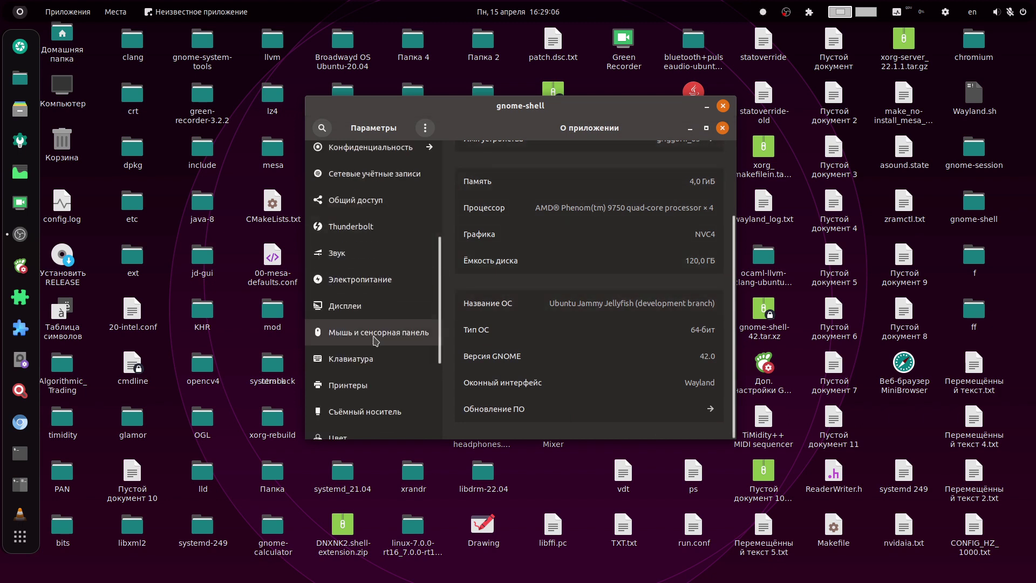
click(371, 313)
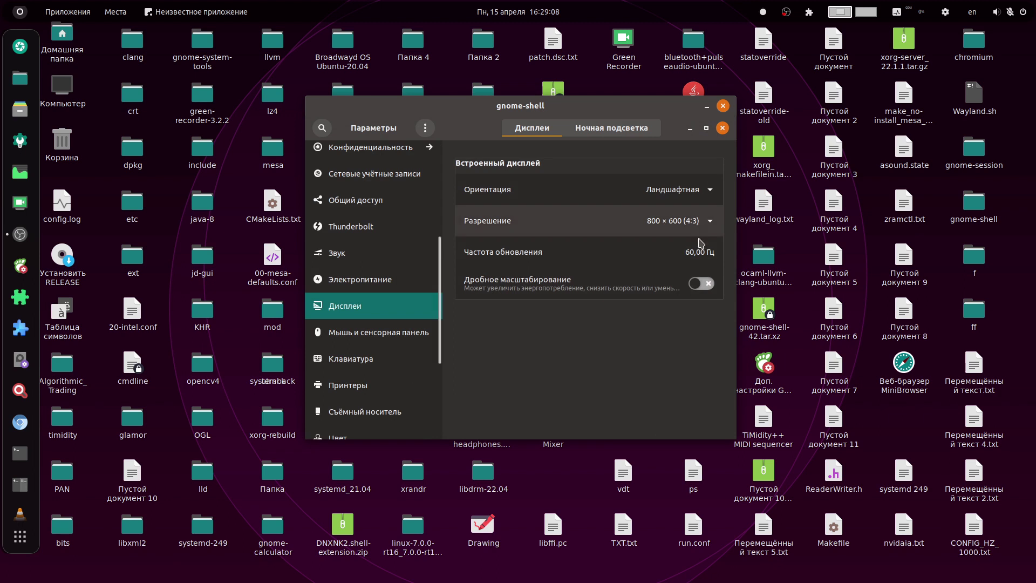
click(698, 224)
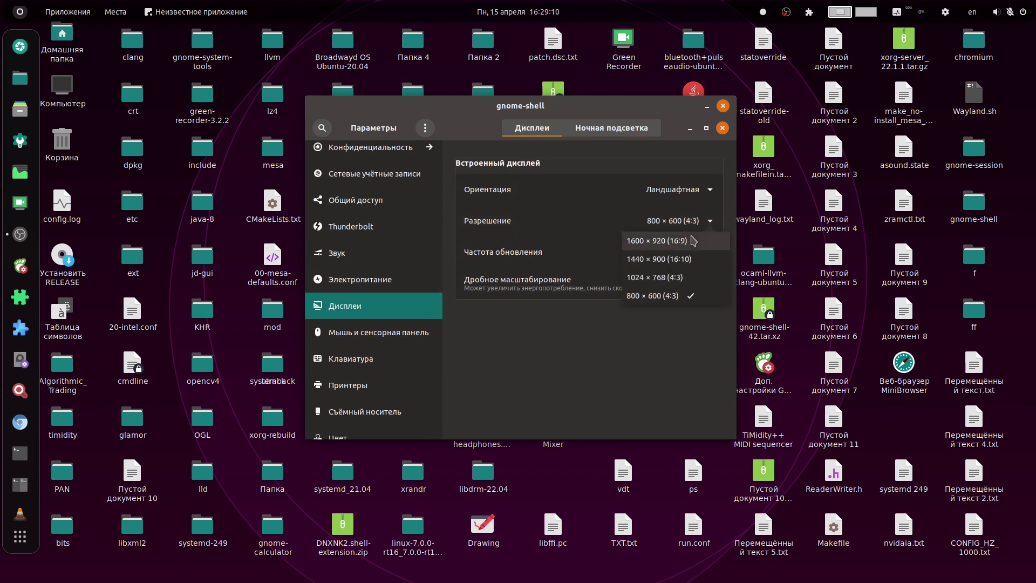
click(694, 241)
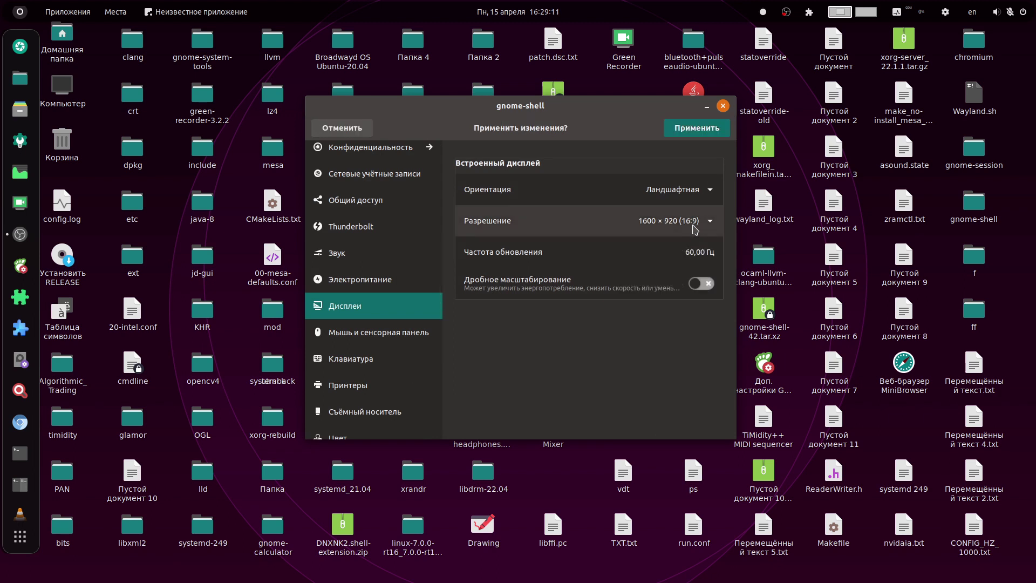
click(687, 133)
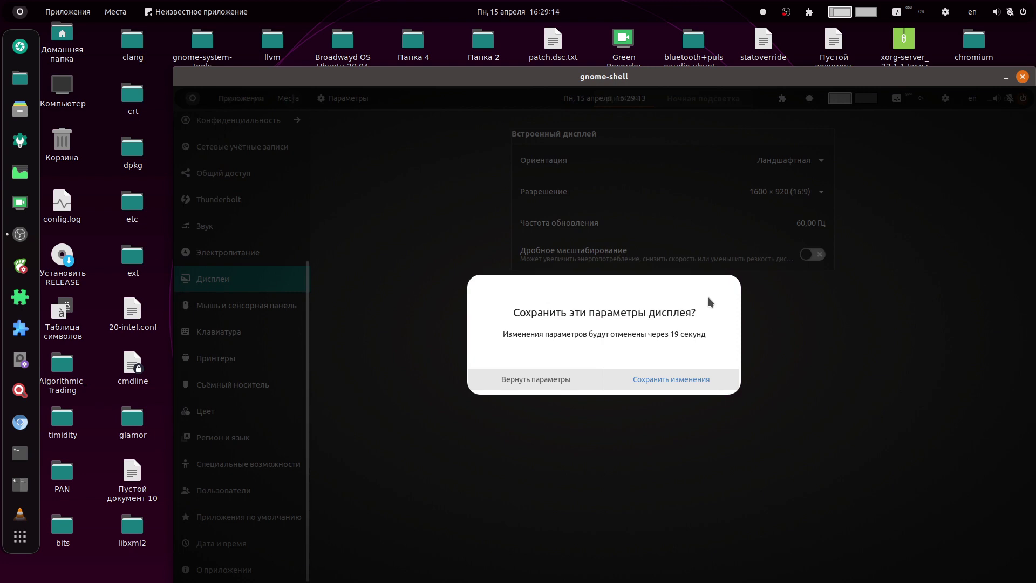
click(668, 381)
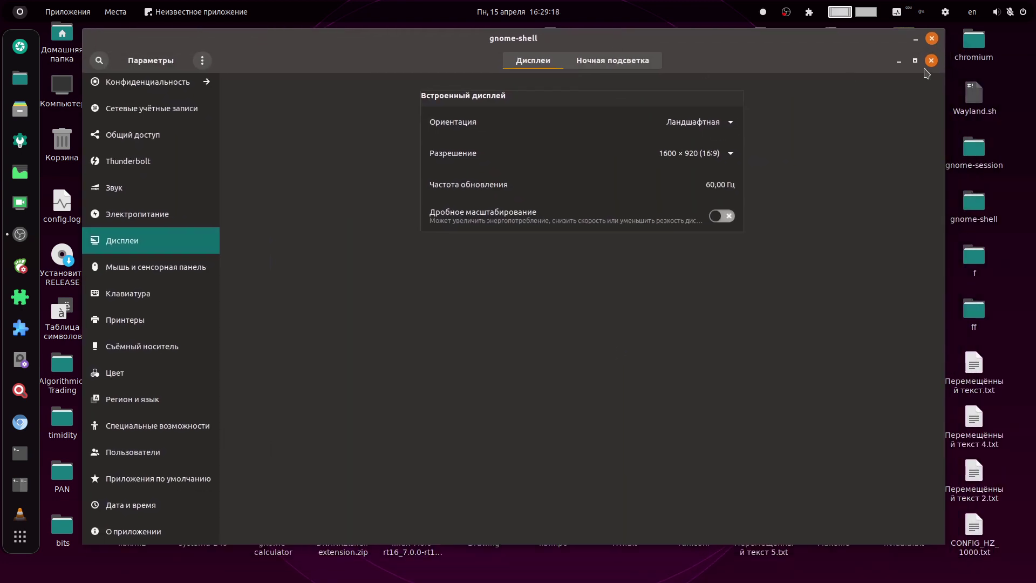
Restore the Settings window from its maximized state, move it away from the desktop's corner and enlarge it.
click(915, 60)
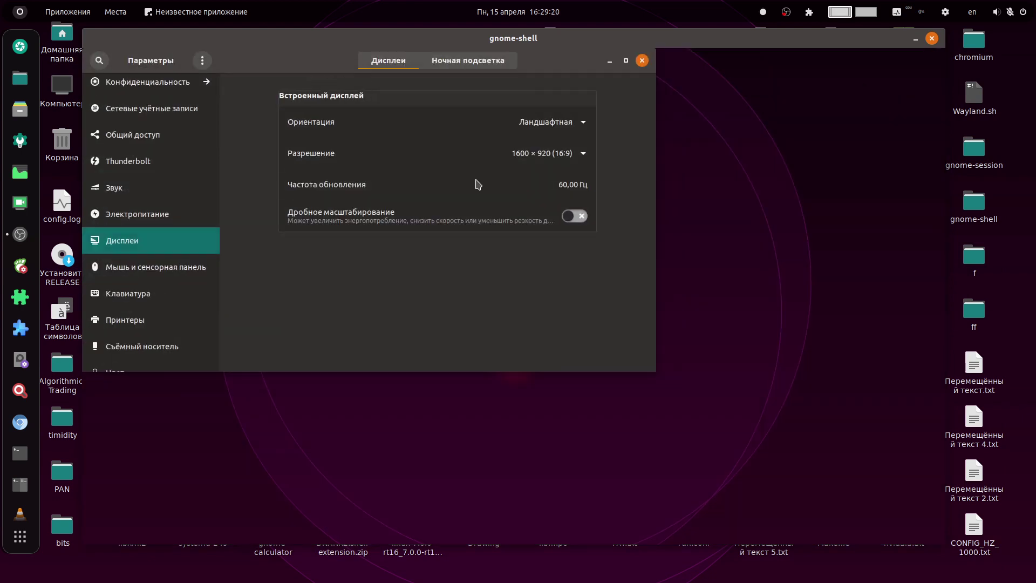
drag(555, 68, 717, 148)
drag(821, 455, 717, 544)
drag(435, 155, 437, 104)
Check the system details on the About page again and close Settings.
scroll(352, 416, down, 3)
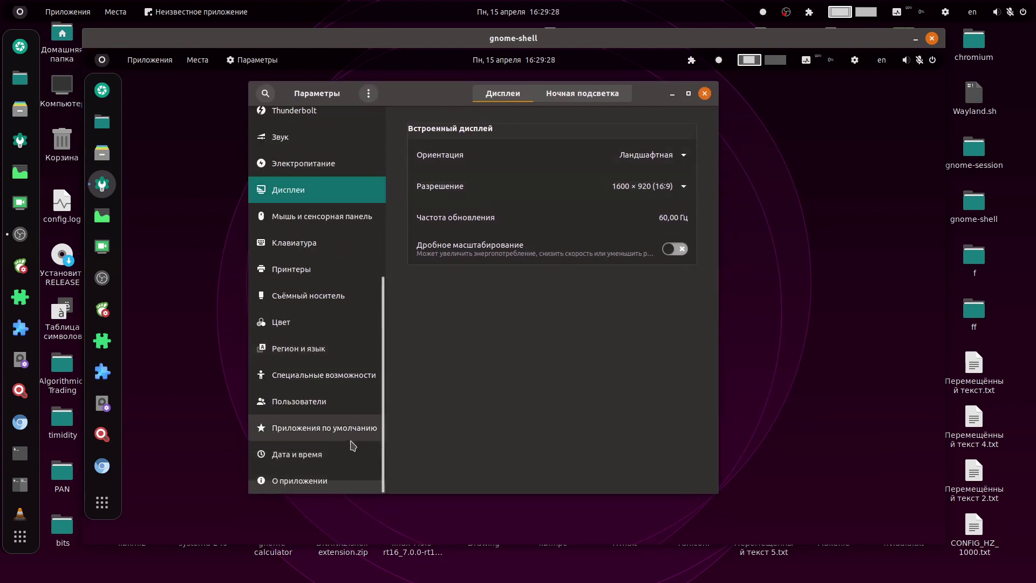
click(303, 481)
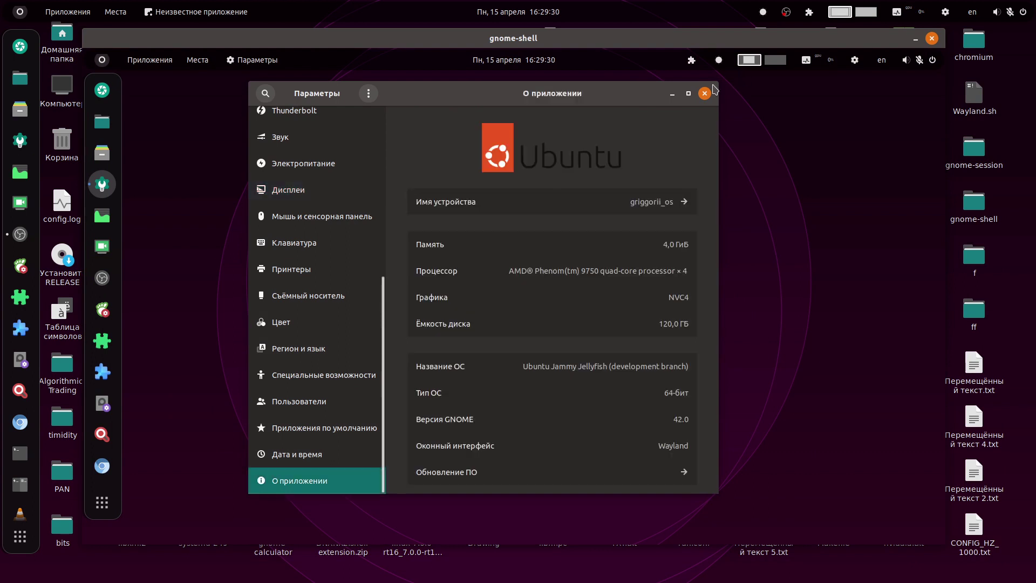
click(710, 93)
Open the home folder in the nested session's file manager, widen its window and find the .config folder.
click(105, 127)
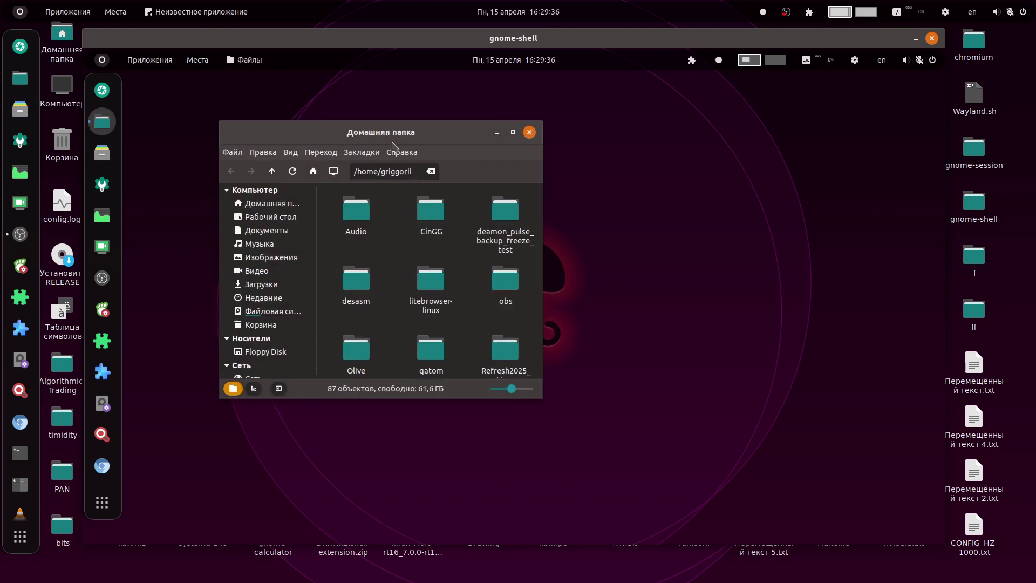
drag(541, 396, 683, 398)
scroll(598, 300, down, 10)
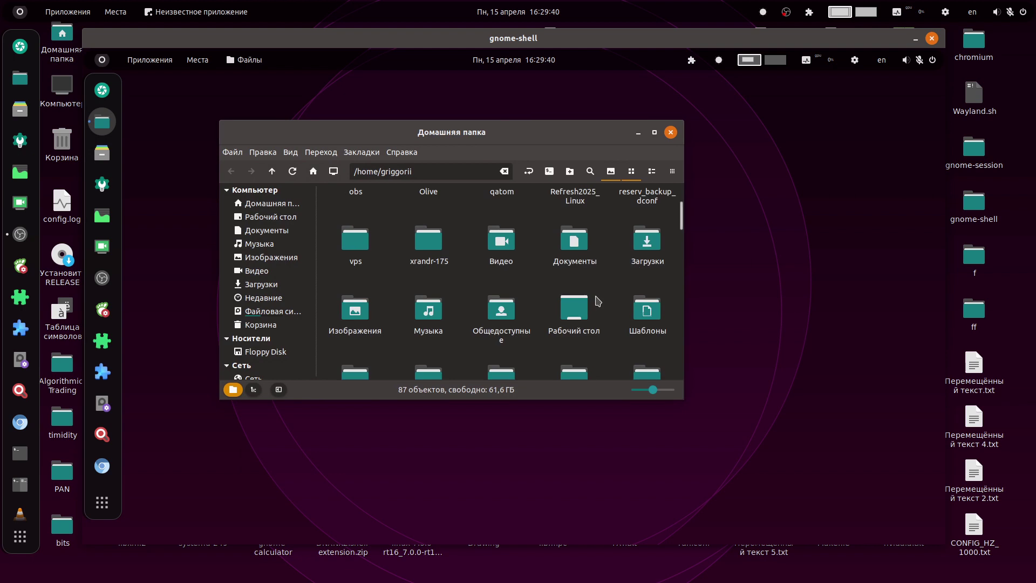
scroll(598, 301, down, 1)
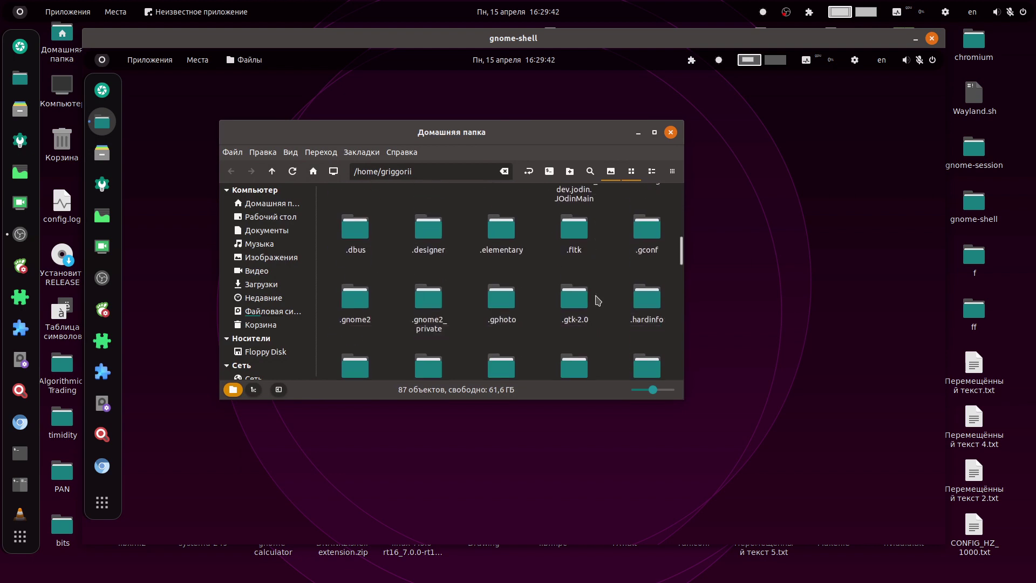
scroll(598, 300, down, 1)
scroll(598, 300, up, 2)
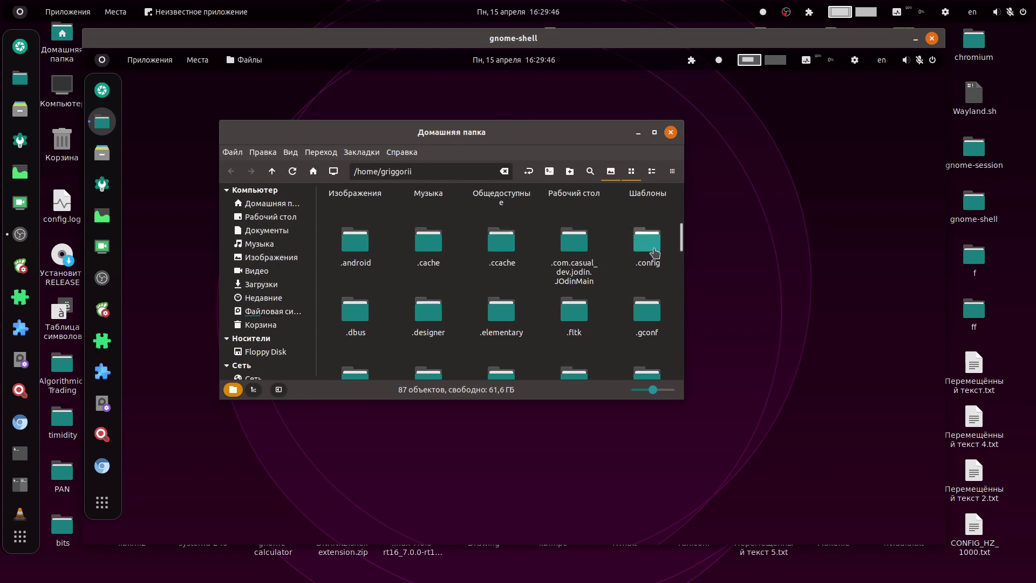
Open monitors.xml from the .config folder in the text editor and move the editor over the folder window.
double_click(630, 256)
scroll(680, 204, down, 1)
drag(681, 211, 680, 370)
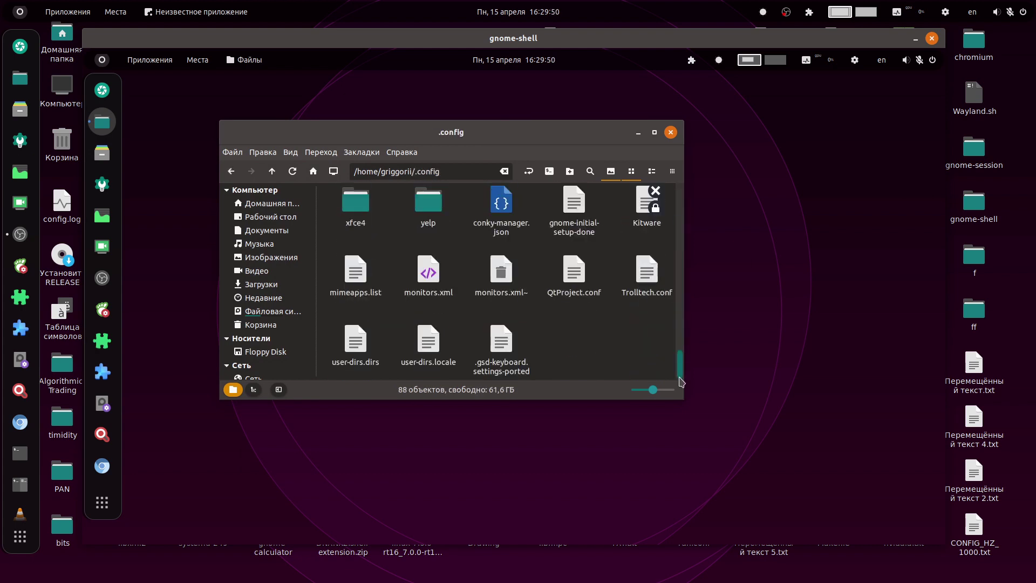
click(434, 283)
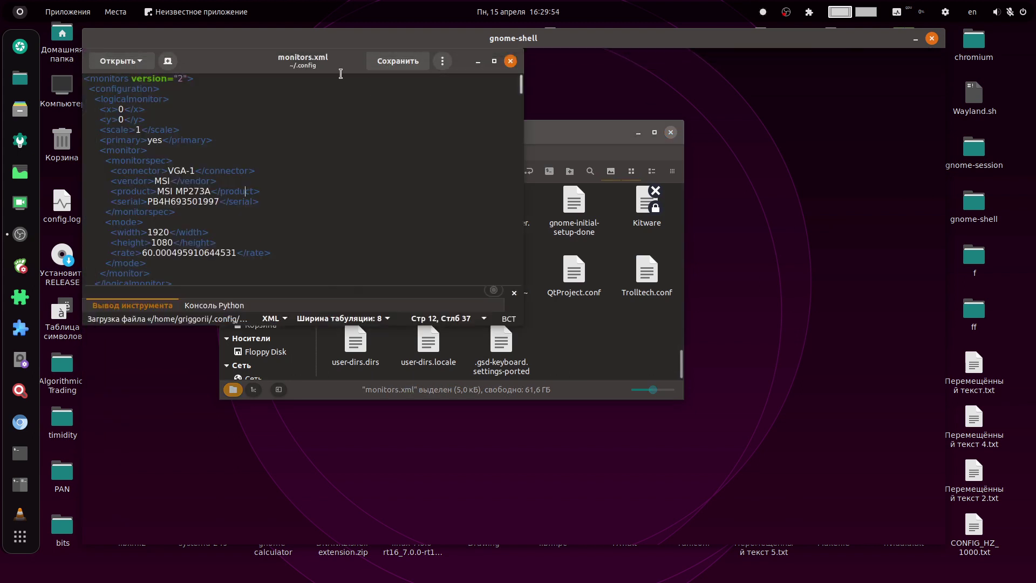
drag(333, 73, 513, 178)
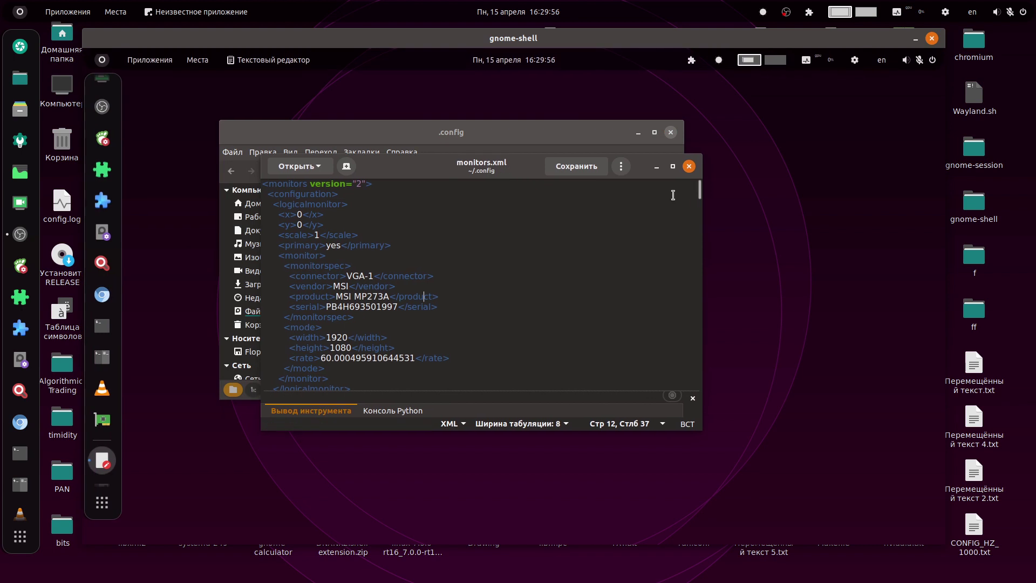
Find the LVDS1 monitor entry in monitors.xml, highlight its vendor name, and close the file and its folder.
drag(699, 196, 699, 377)
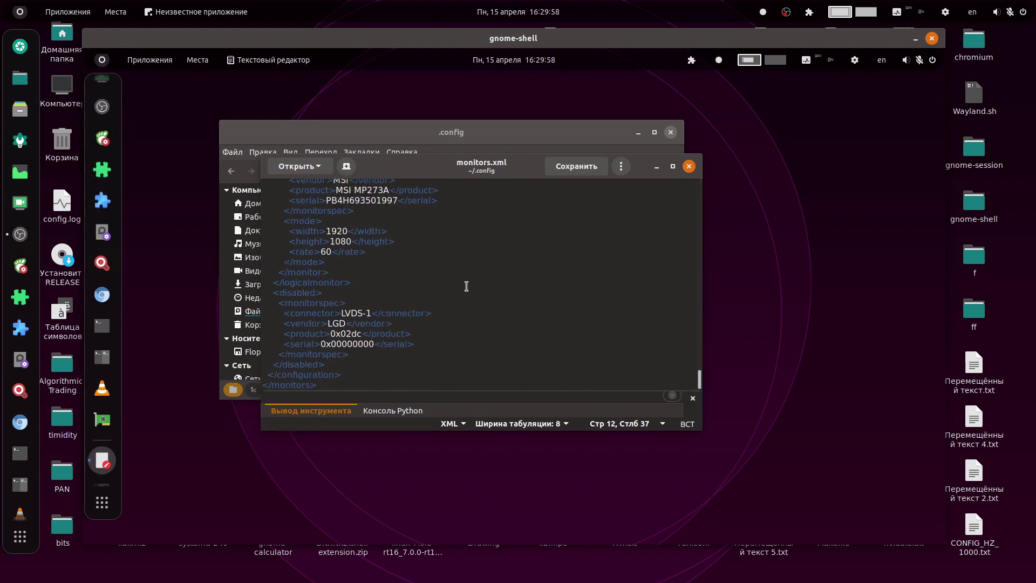
scroll(395, 283, up, 3)
scroll(391, 272, down, 2)
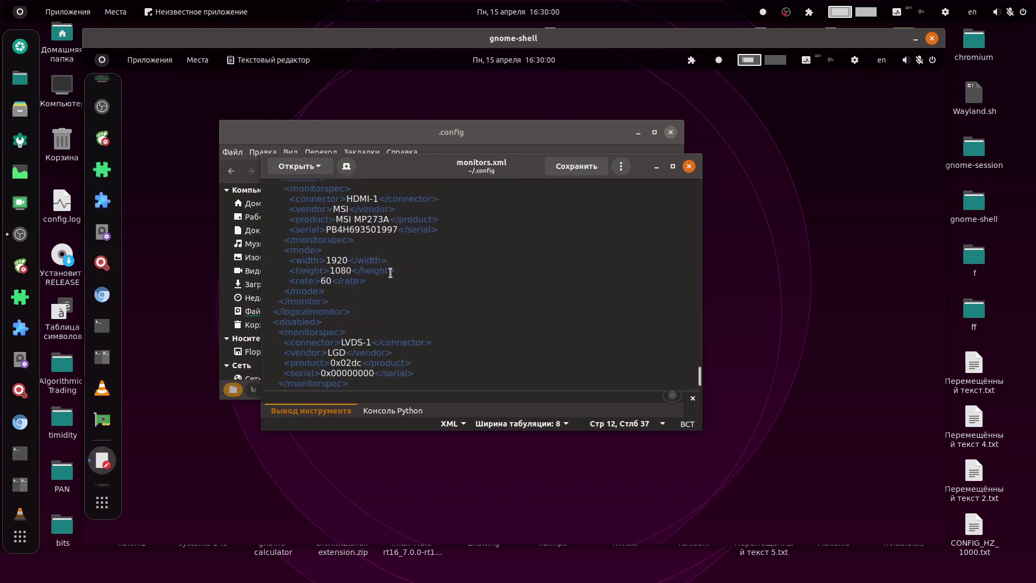
scroll(409, 308, down, 1)
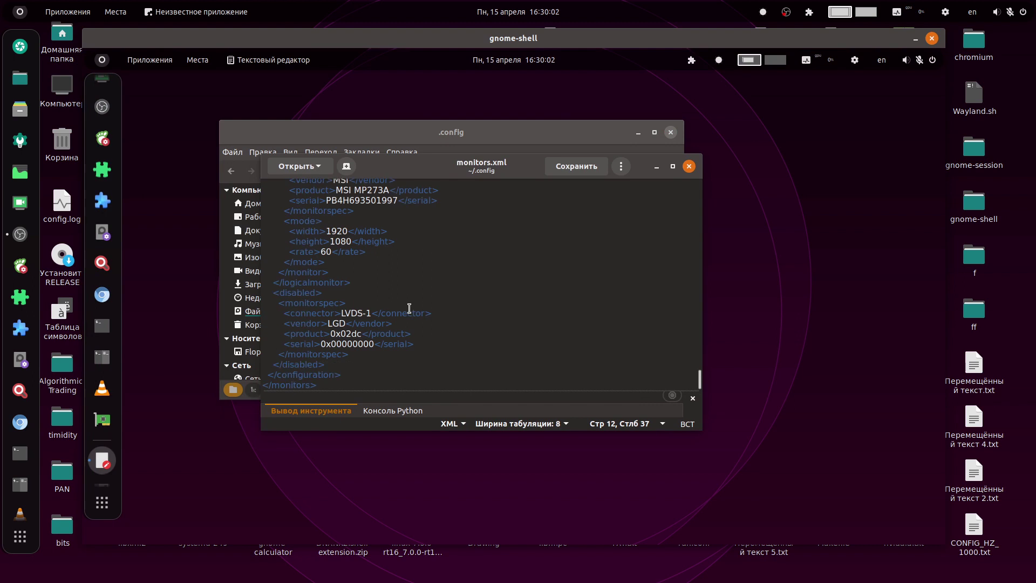
scroll(409, 308, up, 5)
scroll(409, 308, up, 1)
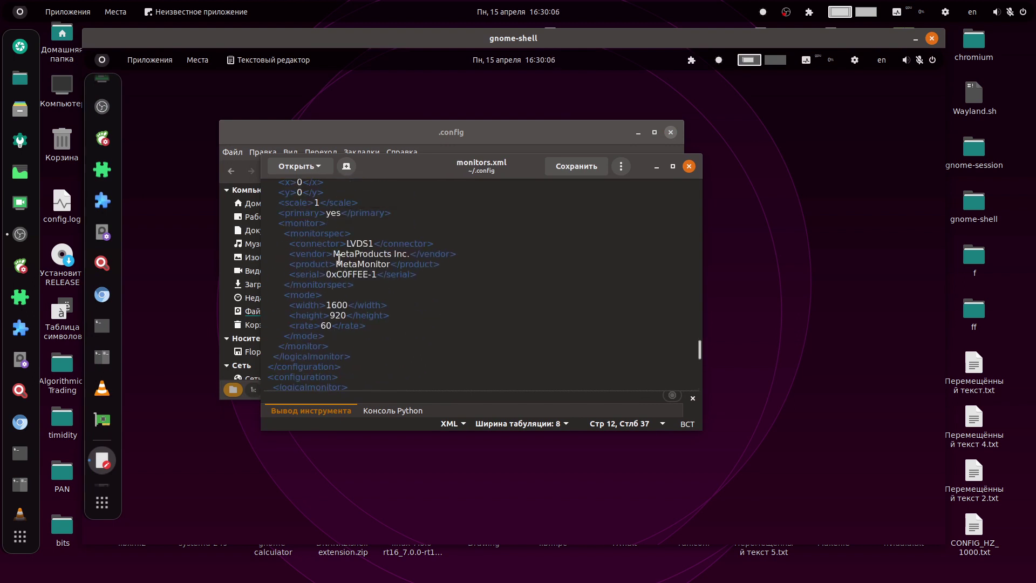
mouse_move(337, 264)
mouse_down()
mouse_move(391, 264)
mouse_move(328, 276)
mouse_move(358, 243)
mouse_move(374, 243)
mouse_move(332, 254)
mouse_up()
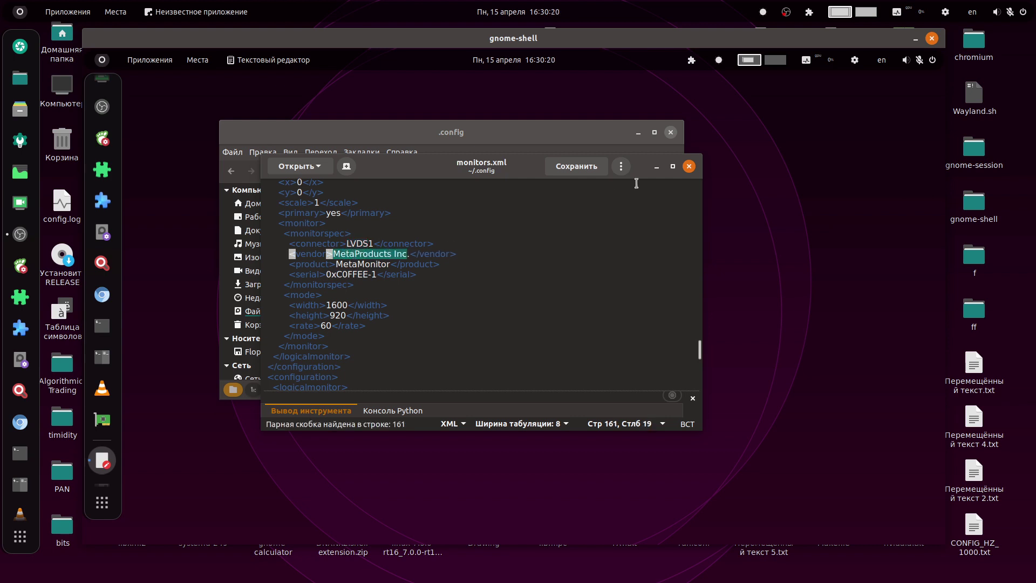
click(689, 166)
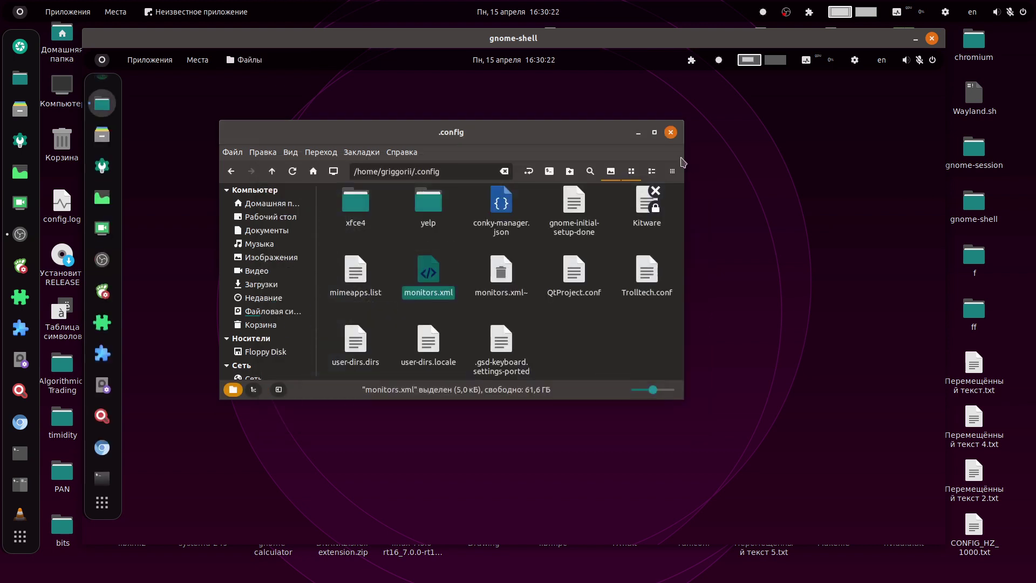
click(670, 133)
View the power and session options in the nested session's system menu and reposition the session window.
drag(809, 42, 815, 99)
click(934, 120)
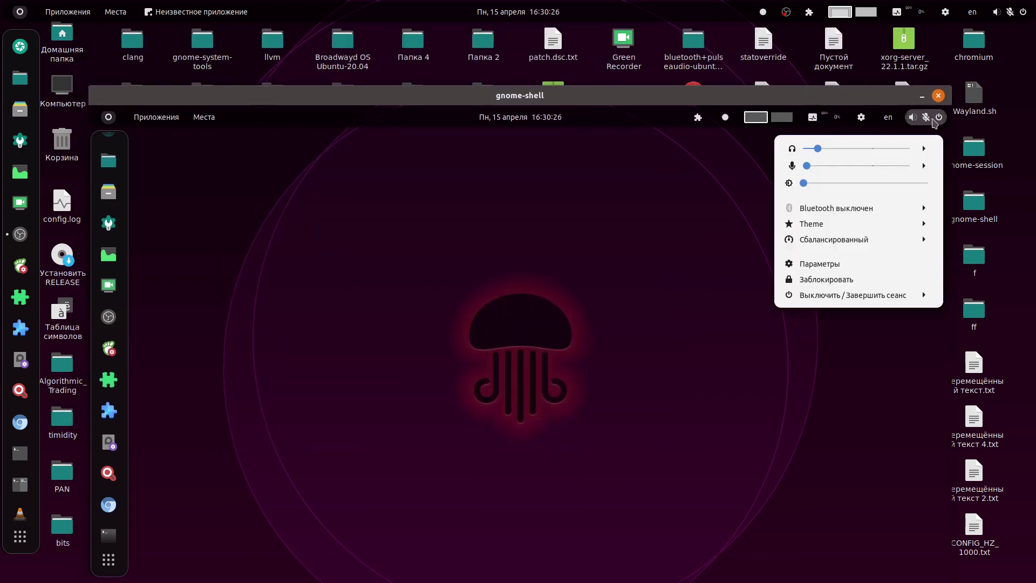
click(883, 302)
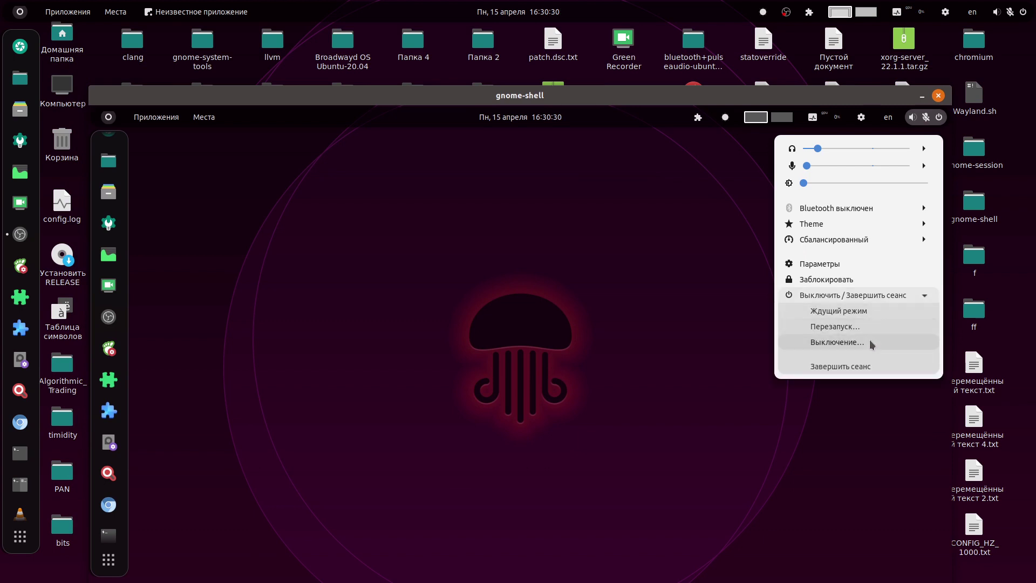
drag(647, 102, 636, 47)
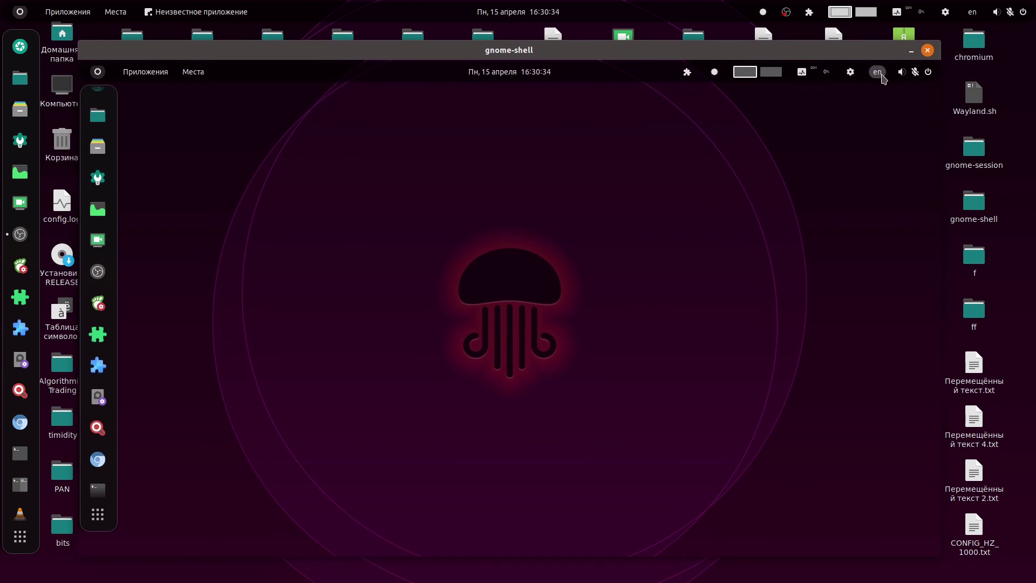
Lock the nested gnome-shell session.
click(903, 76)
click(874, 252)
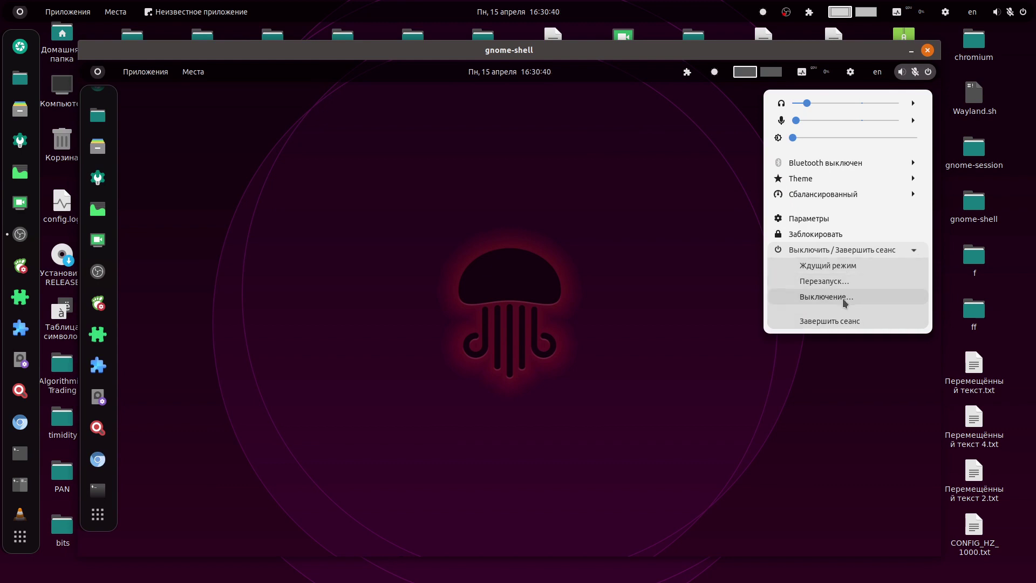
click(833, 236)
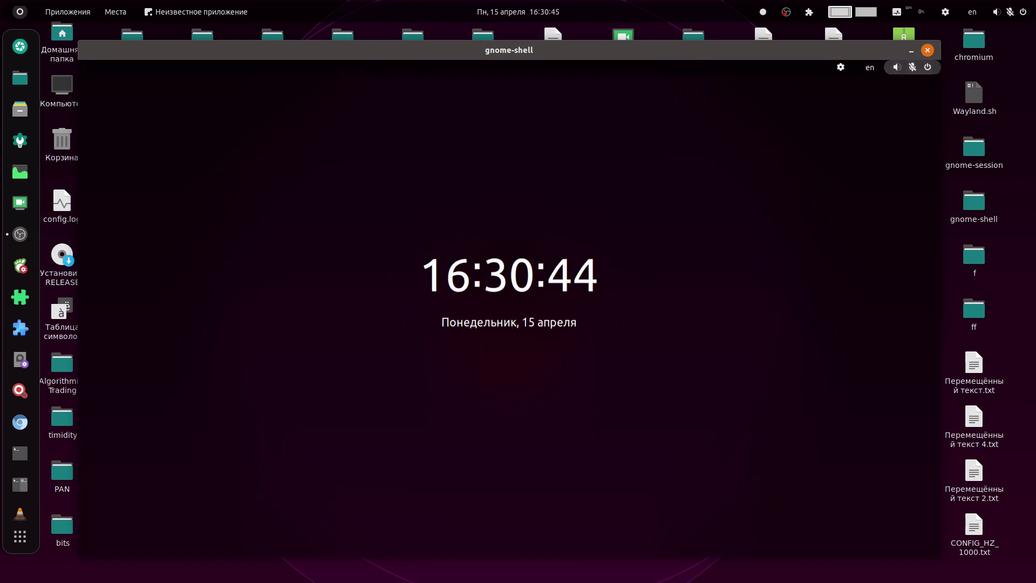
Unlock the nested session by entering the account password.
click(494, 288)
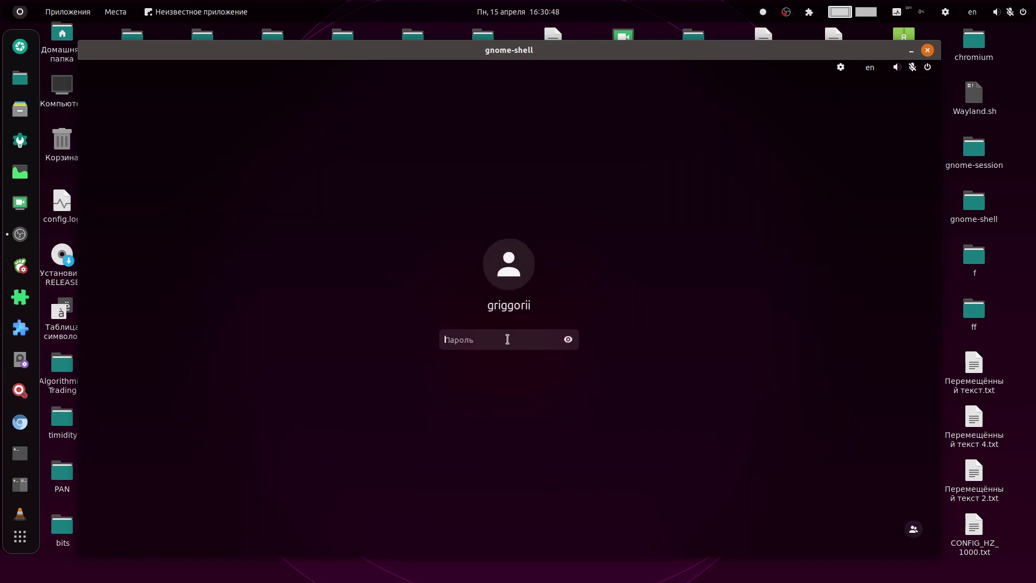
text(****)
key(Return)
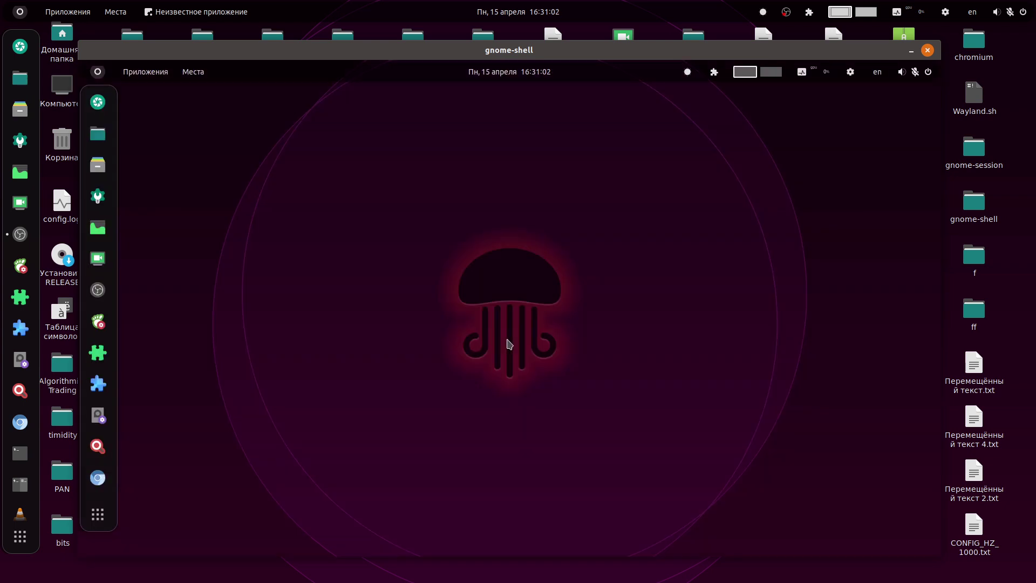
View the screenshot tool's selection, screen and window capture options, and close it without capturing.
key(Print)
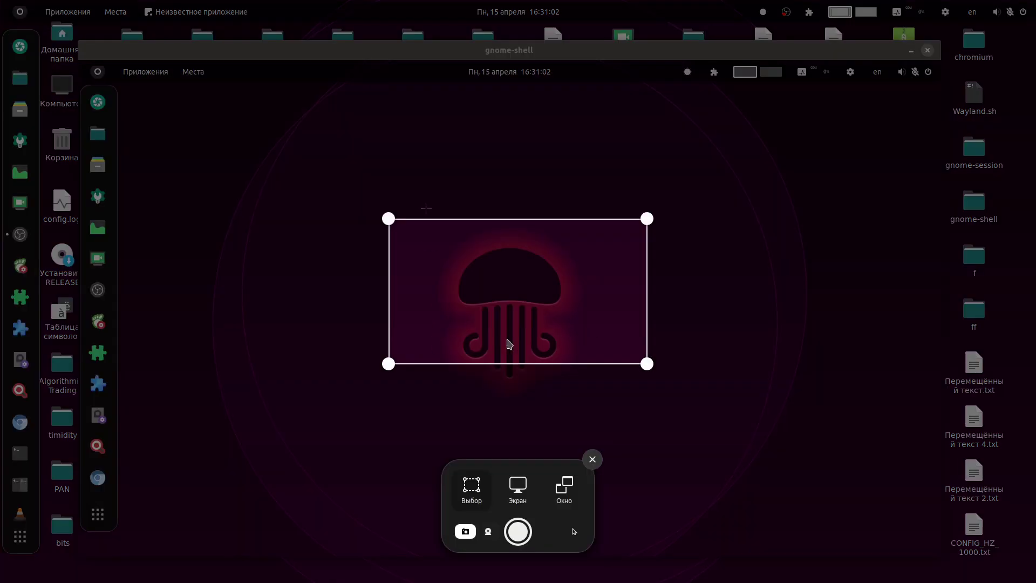
click(592, 464)
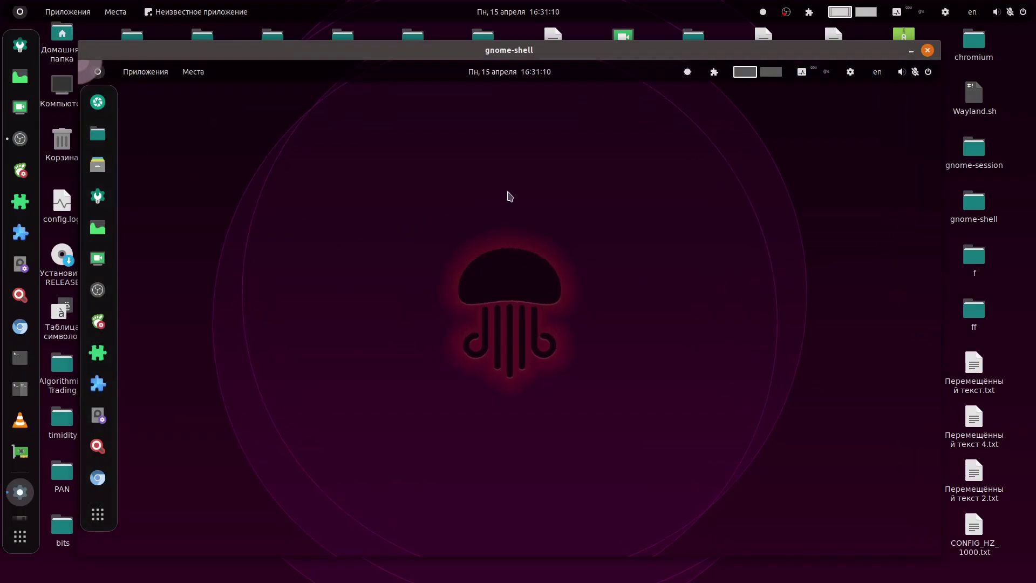
drag(597, 203, 625, 409)
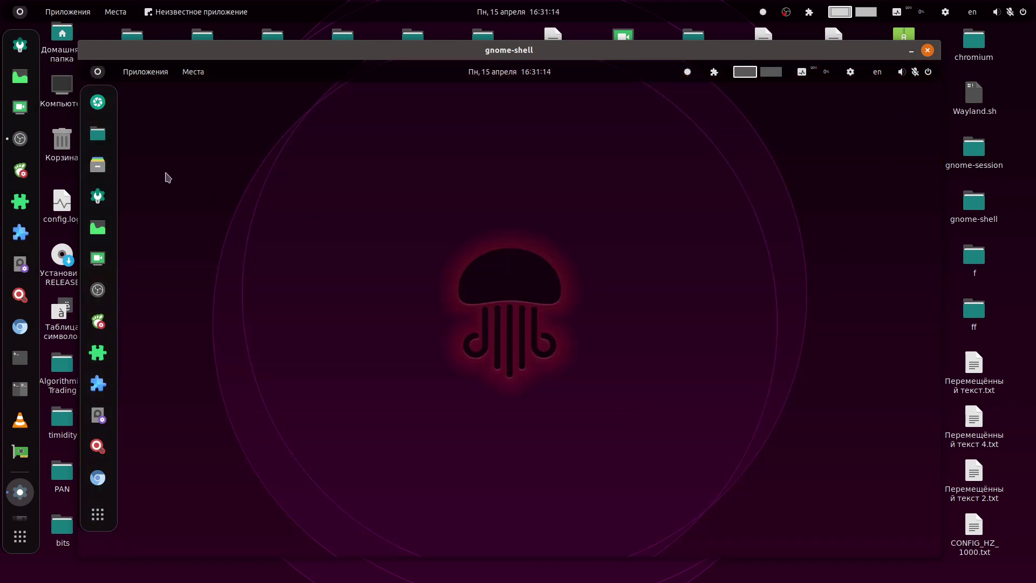
Set the nested session's display orientation to Портретная справа in the display settings and keep the change.
click(97, 196)
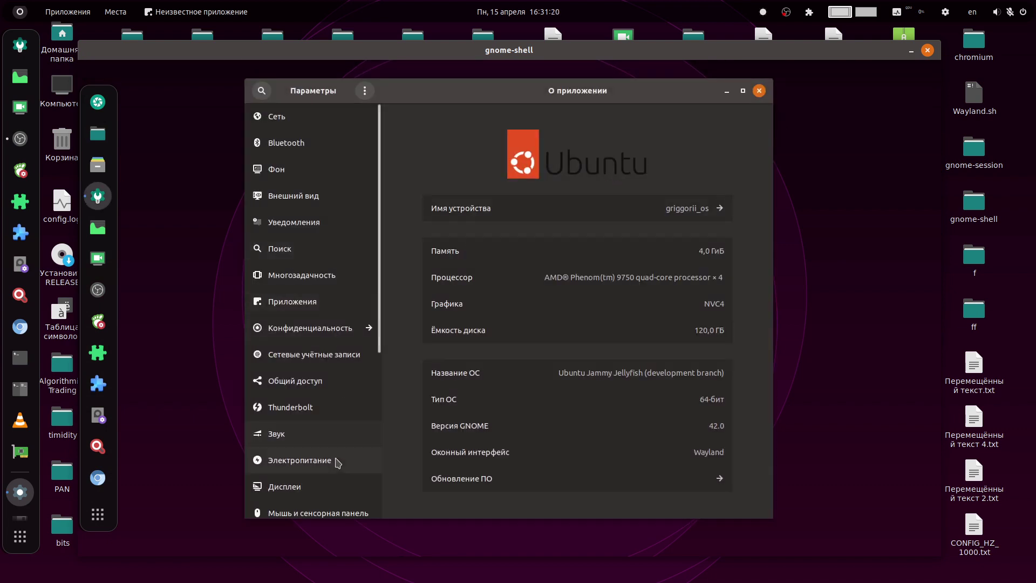
click(331, 486)
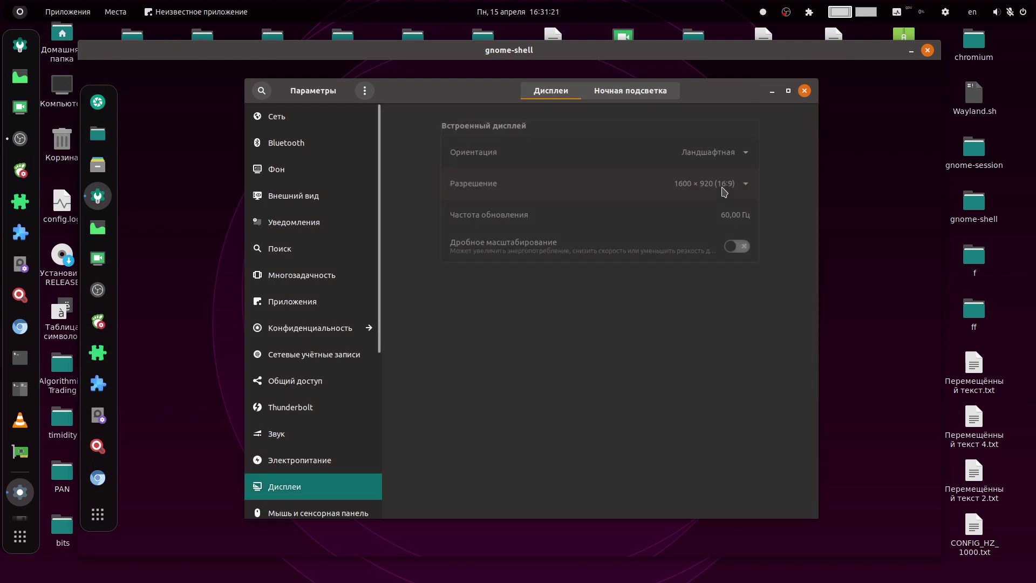
click(719, 155)
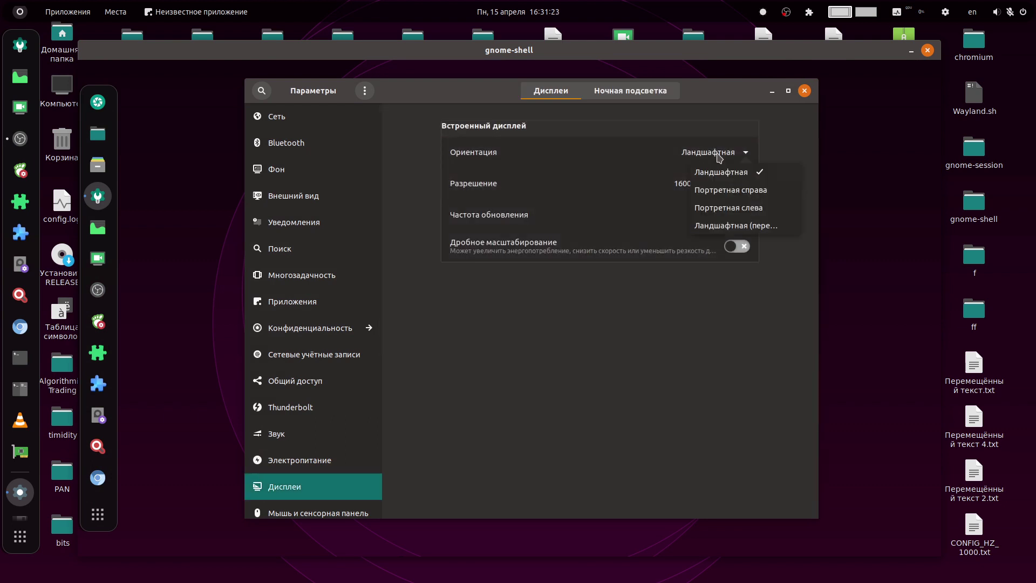
click(728, 190)
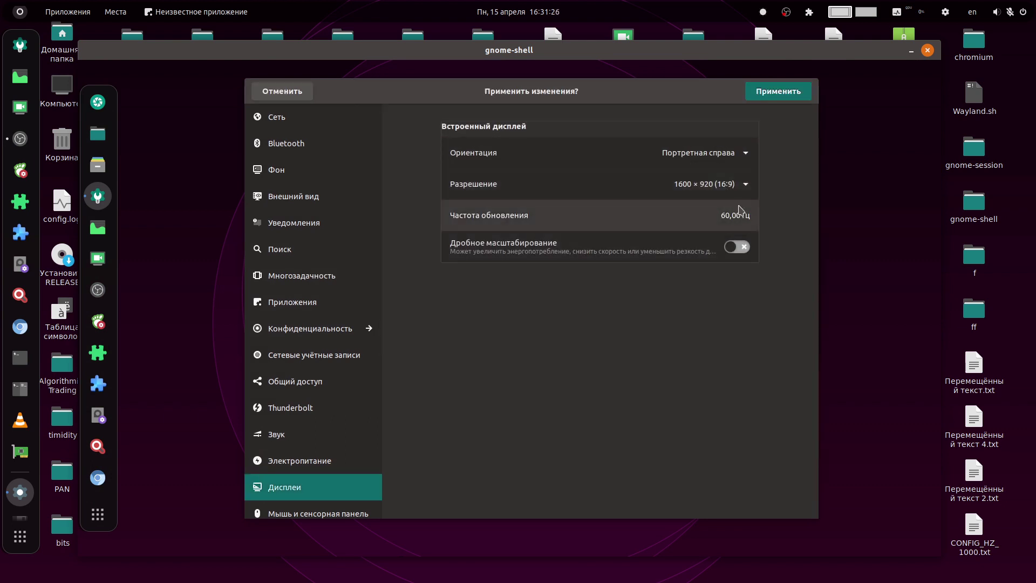
click(771, 92)
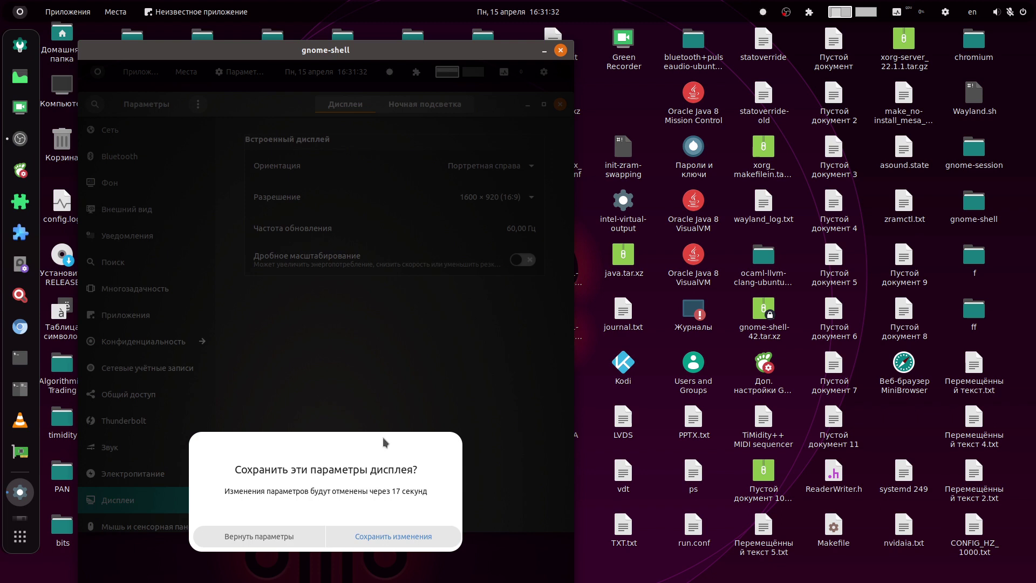
click(393, 537)
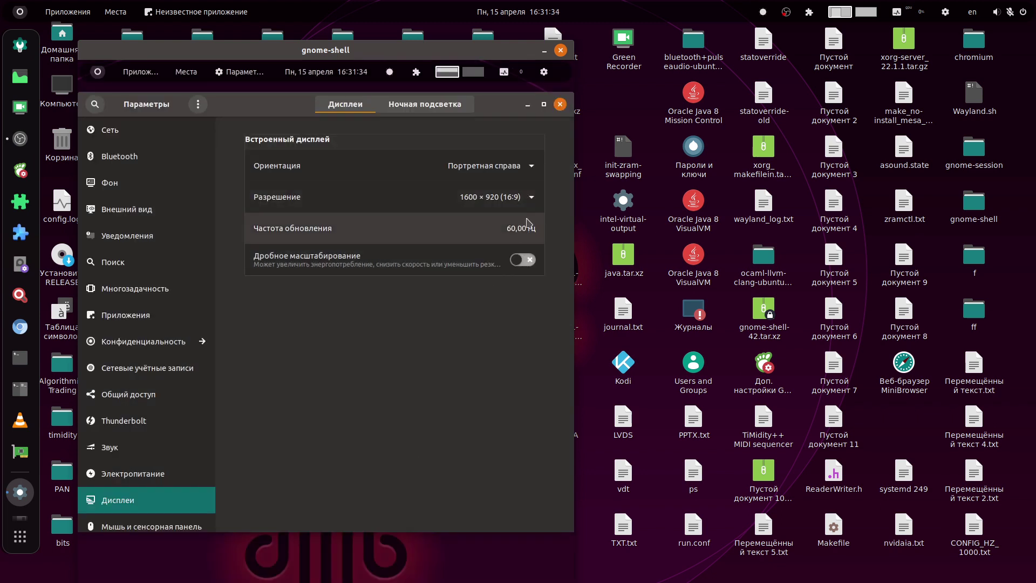
Set the nested session's display resolution to 1024 × 768 (4:3) and keep the change.
click(527, 199)
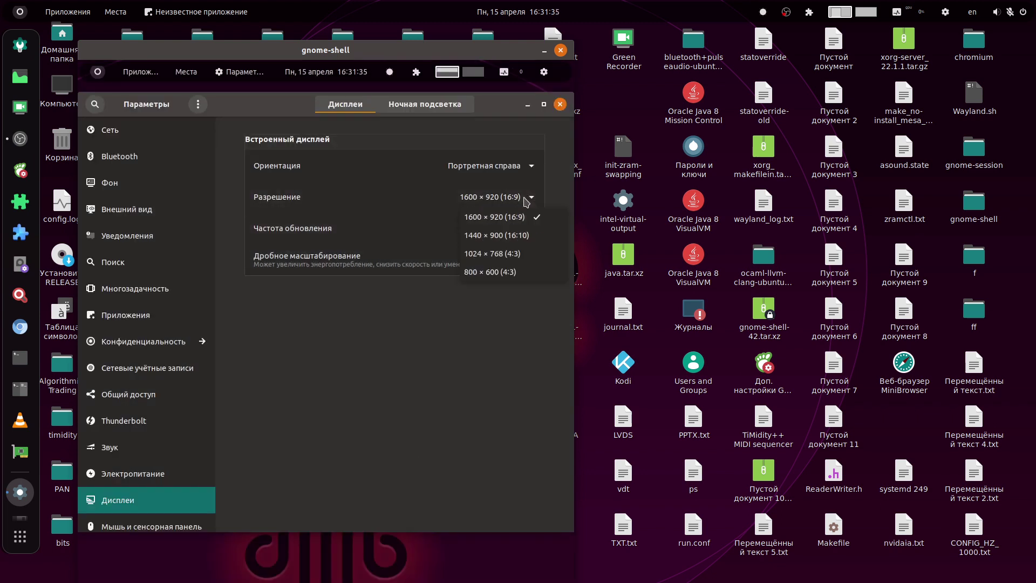
click(526, 253)
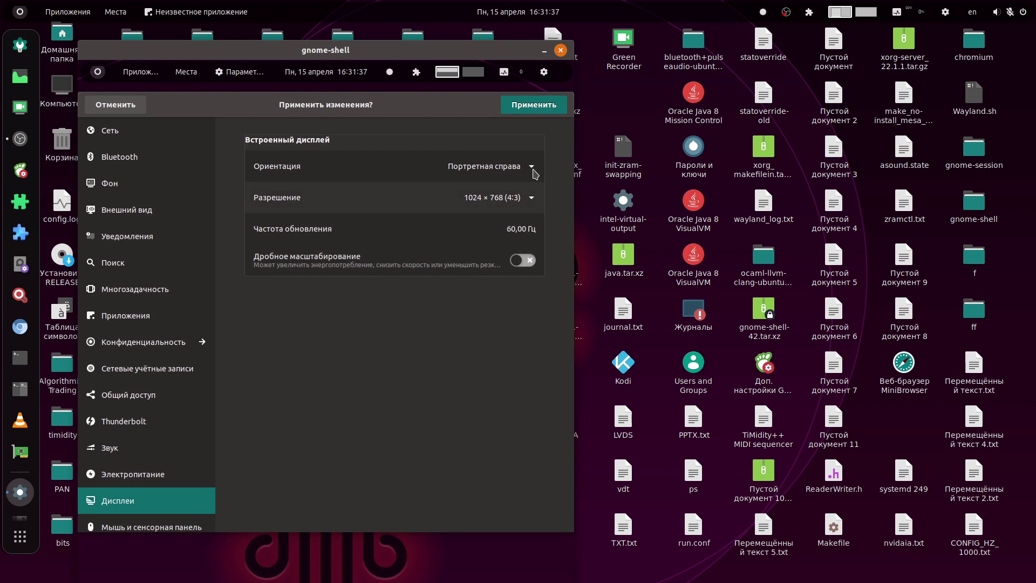
click(531, 105)
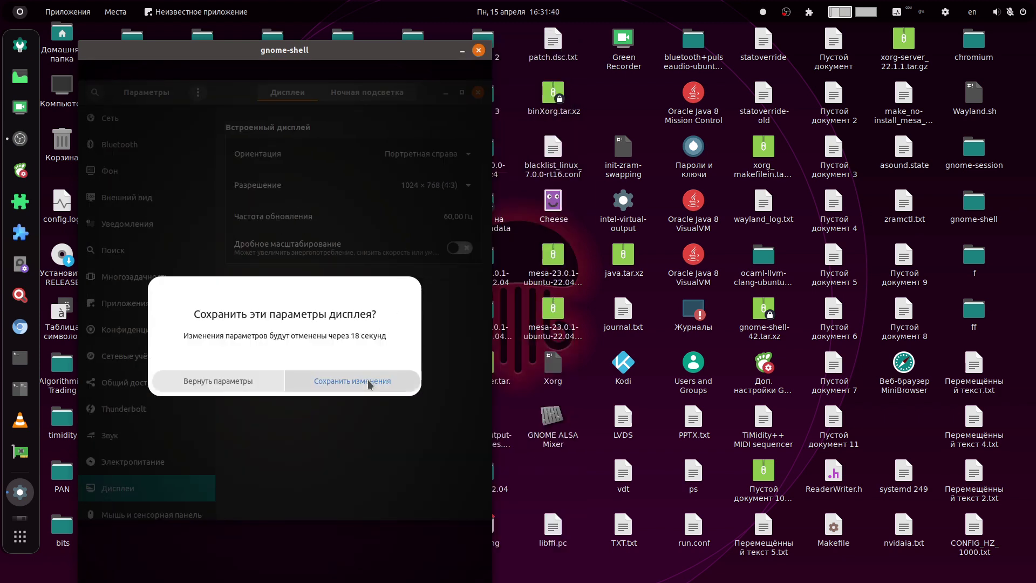
click(371, 383)
Reposition the nested gnome-shell window near the middle of the host desktop and close the settings inside it.
drag(359, 54, 592, 30)
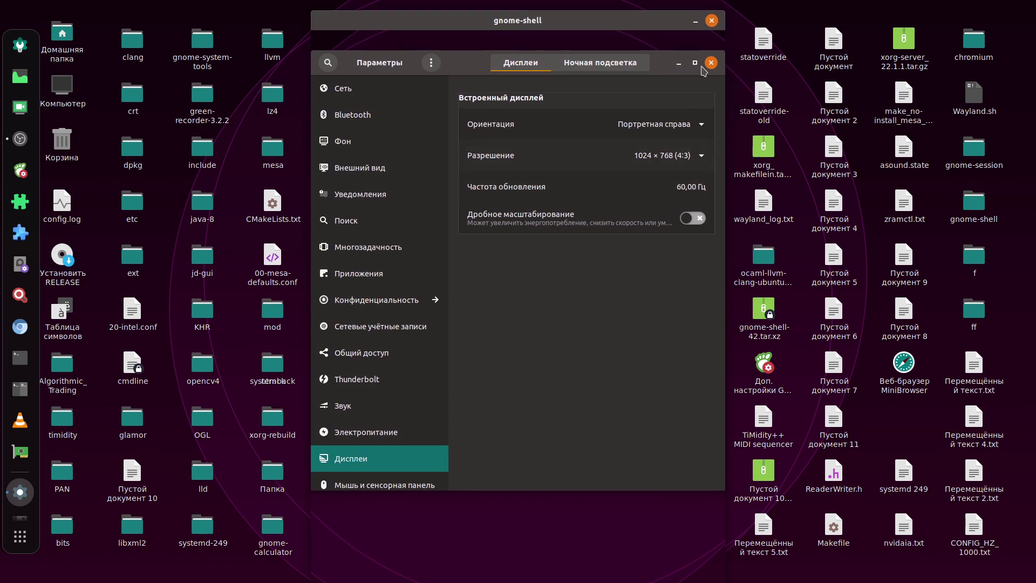
click(711, 63)
drag(470, 214, 481, 270)
drag(521, 28, 529, 21)
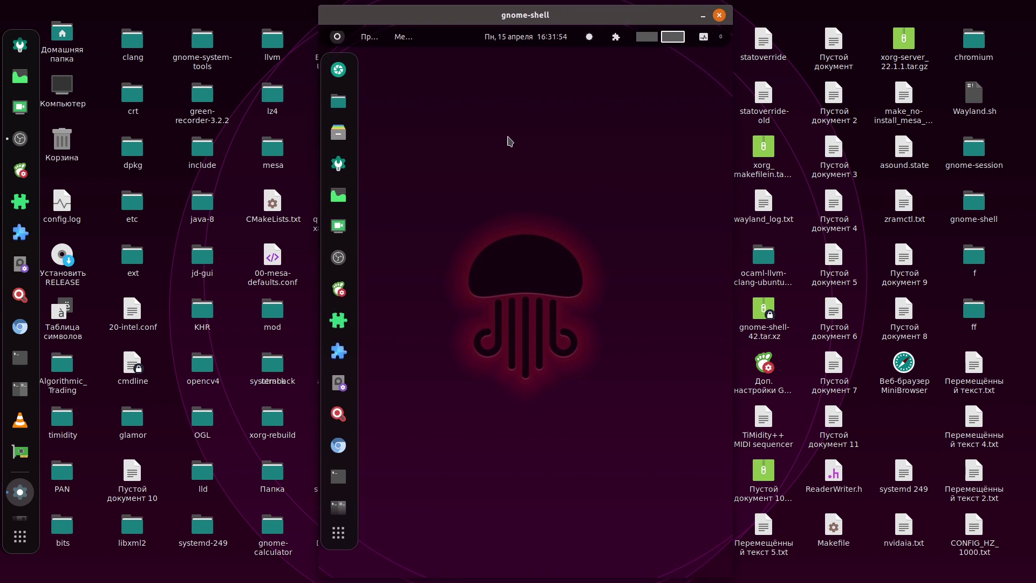
Browse the pages of installed applications in the nested session's application grid.
click(338, 533)
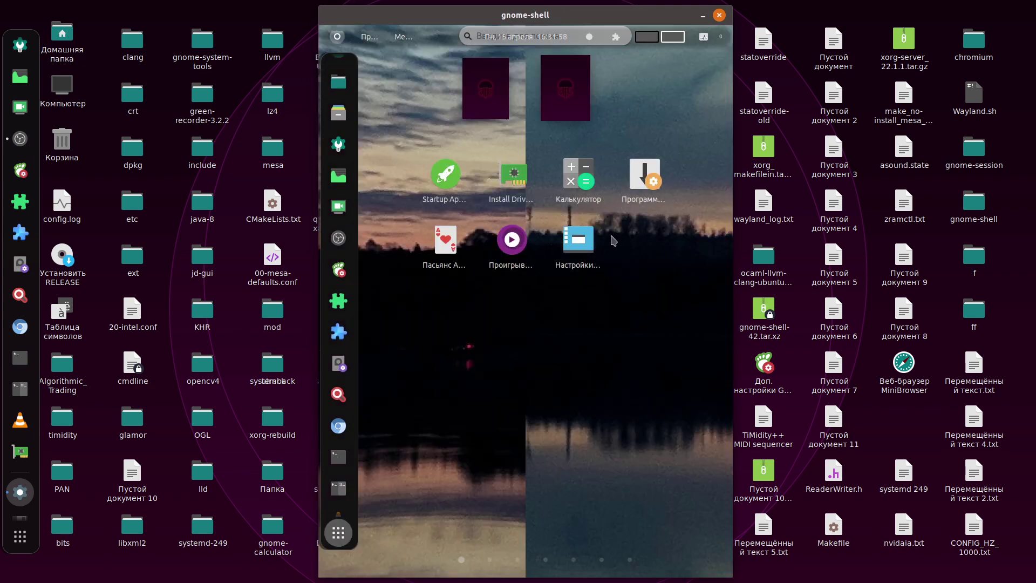
scroll(613, 239, down, 1)
scroll(613, 239, down, 1)
scroll(600, 254, up, 3)
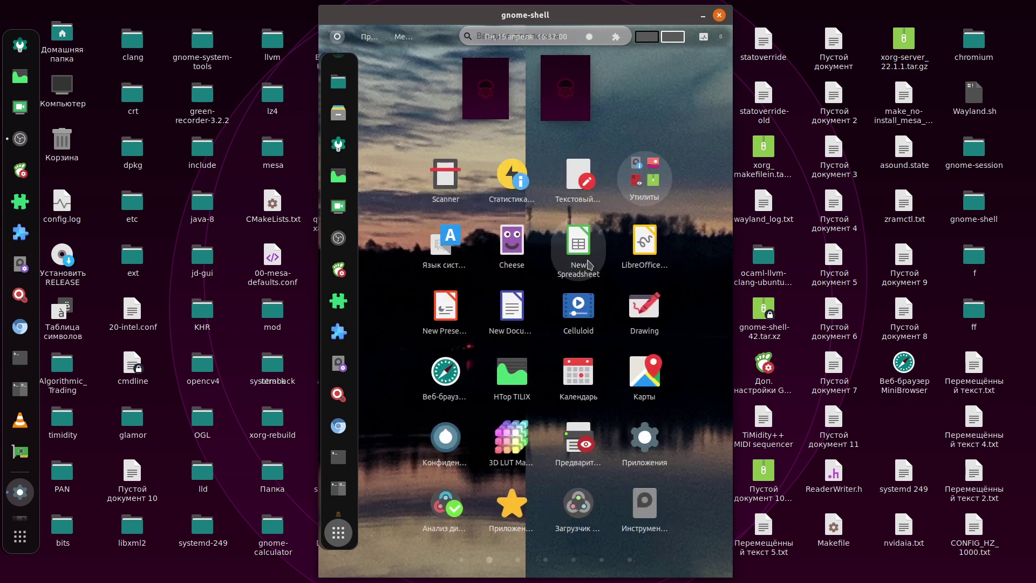
click(579, 242)
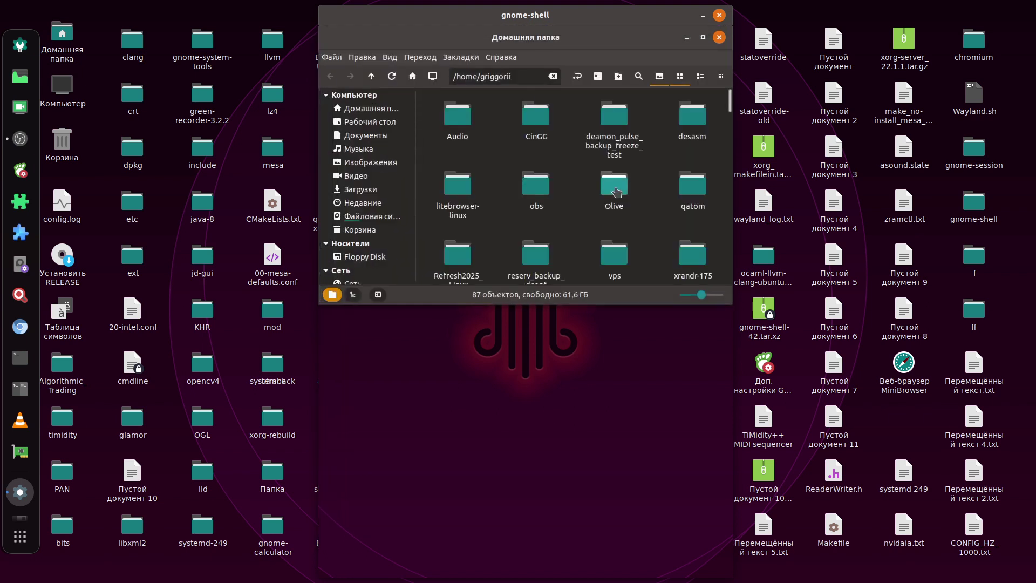
Open the Green Recorder launcher from the Рабочий стол folder in Mousepad and copy green-recorder from its Exec line.
double_click(621, 256)
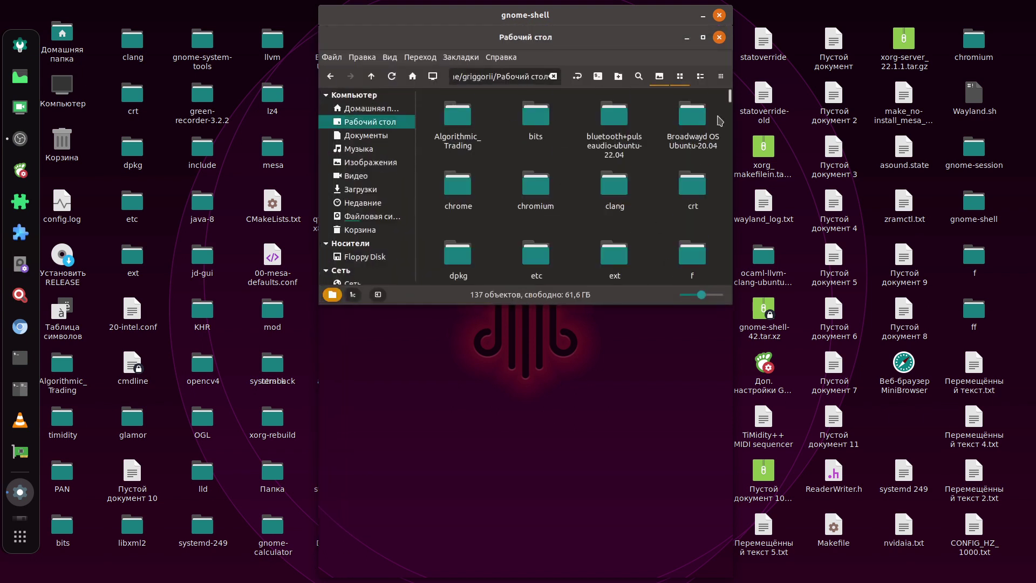
mouse_move(729, 100)
mouse_down()
mouse_move(722, 284)
mouse_move(727, 186)
mouse_move(726, 203)
mouse_up()
right_click(688, 201)
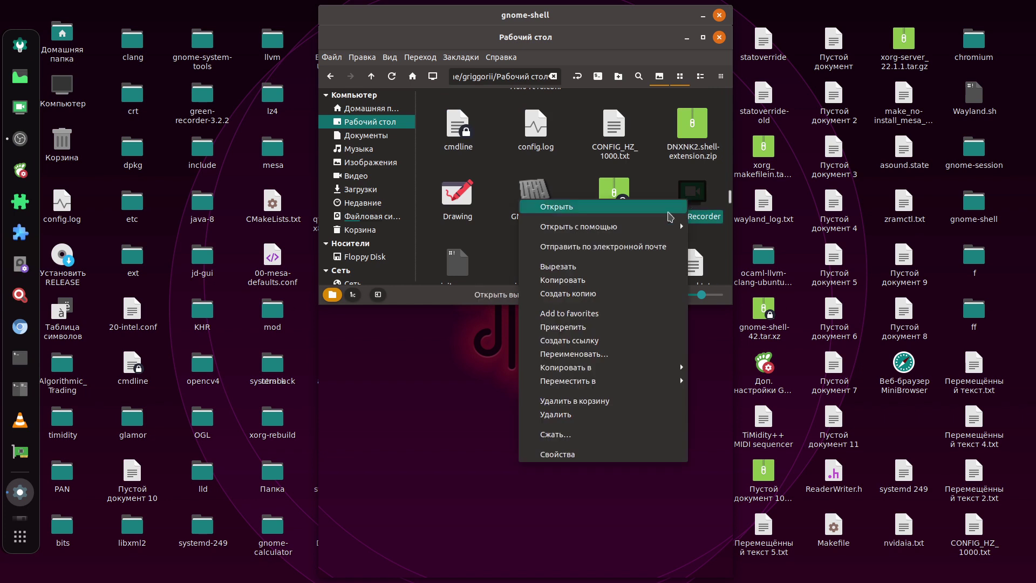
mouse_move(654, 229)
click(457, 244)
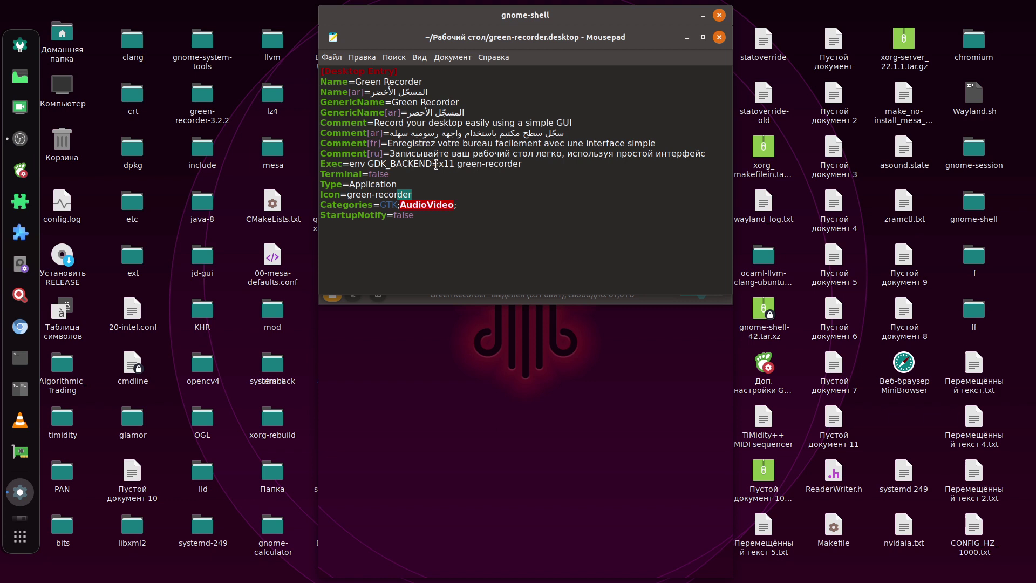
right_click(466, 161)
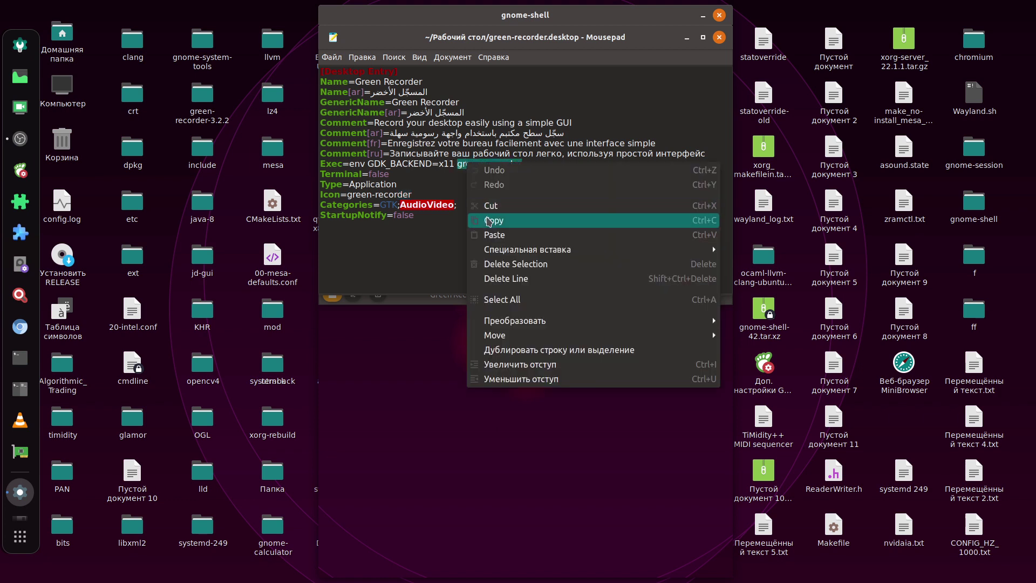
click(488, 218)
Move the Mousepad window to the lower part of the nested desktop and close the file manager window.
drag(507, 47, 619, 329)
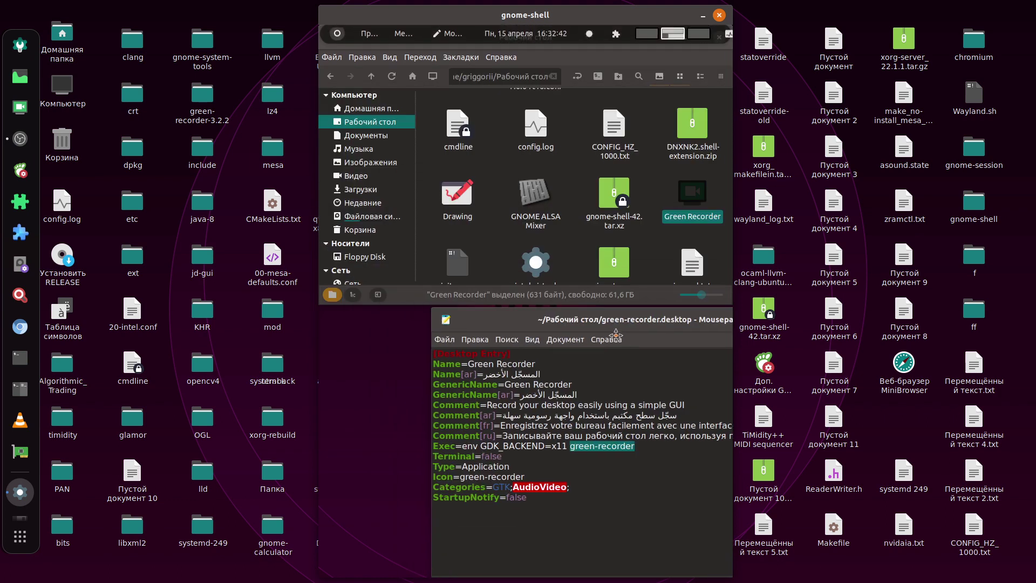
drag(586, 63, 527, 230)
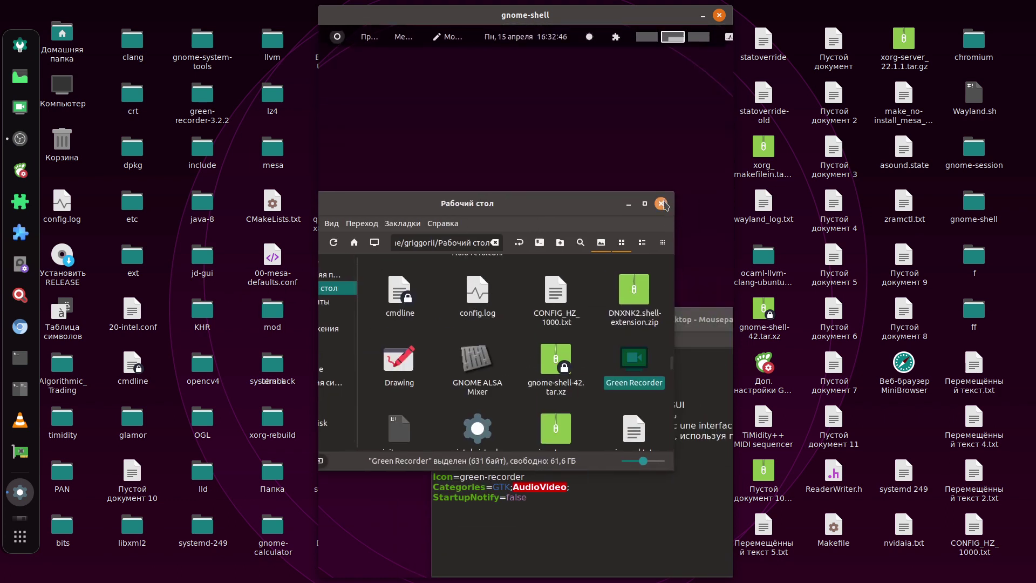
click(661, 203)
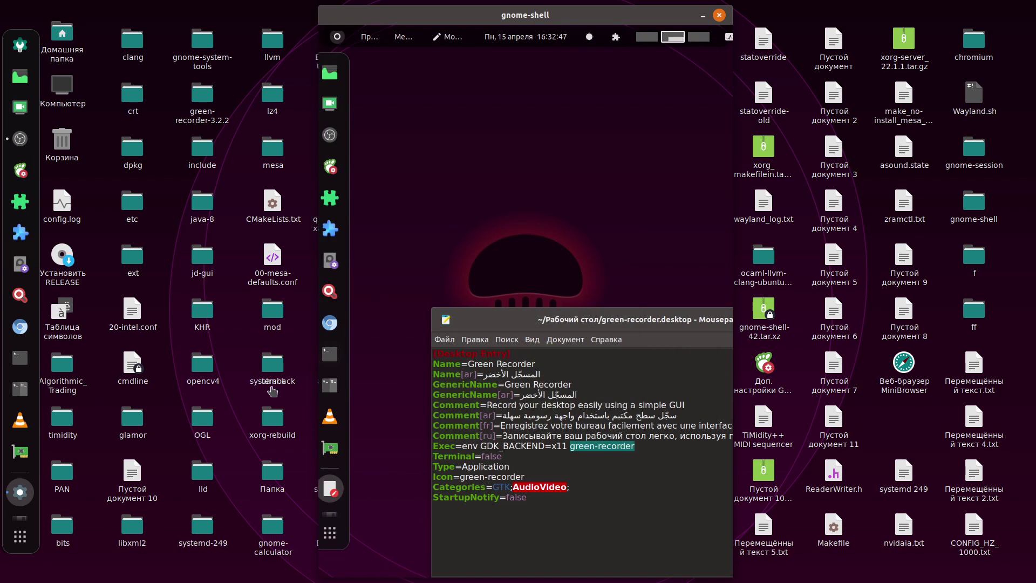
Run the copied green-recorder command in a new Tilix terminal and minimize the terminal.
click(340, 386)
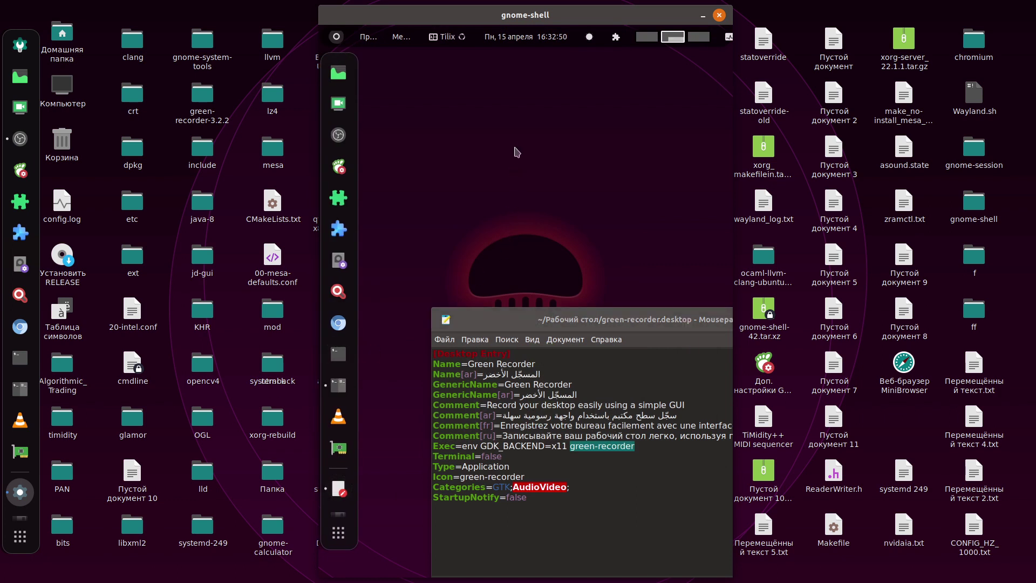
right_click(489, 130)
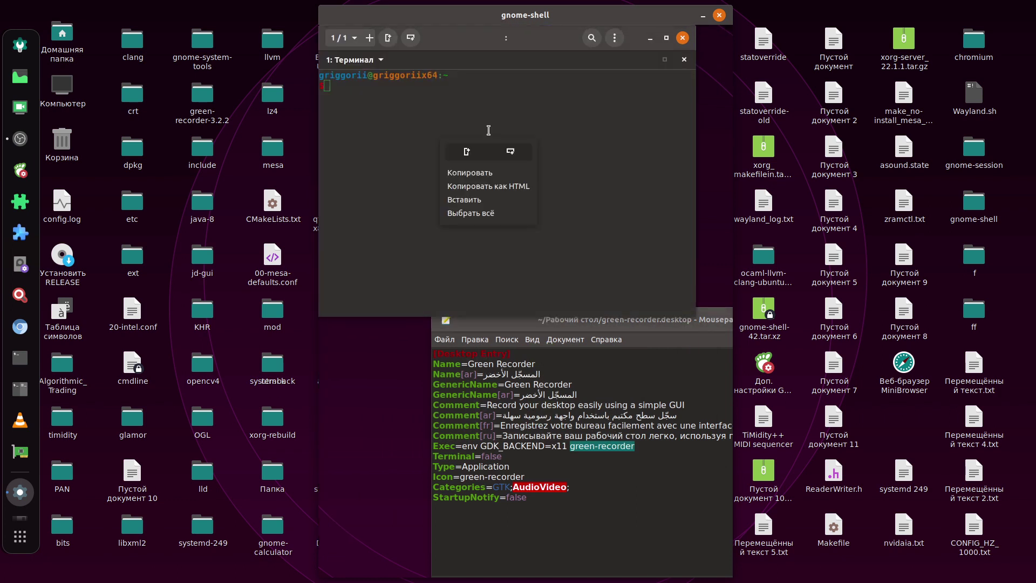
click(496, 199)
key(Return)
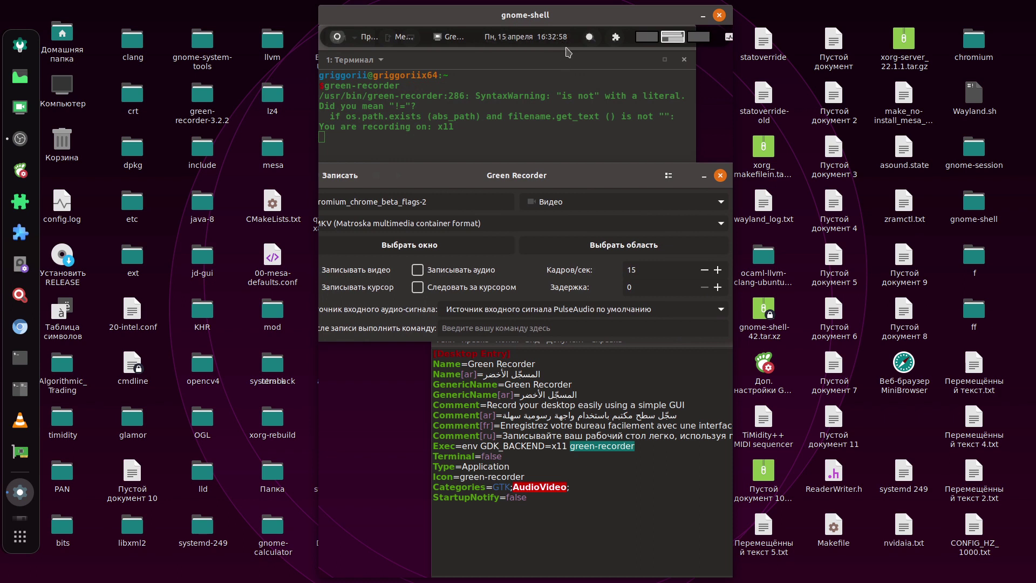
click(576, 155)
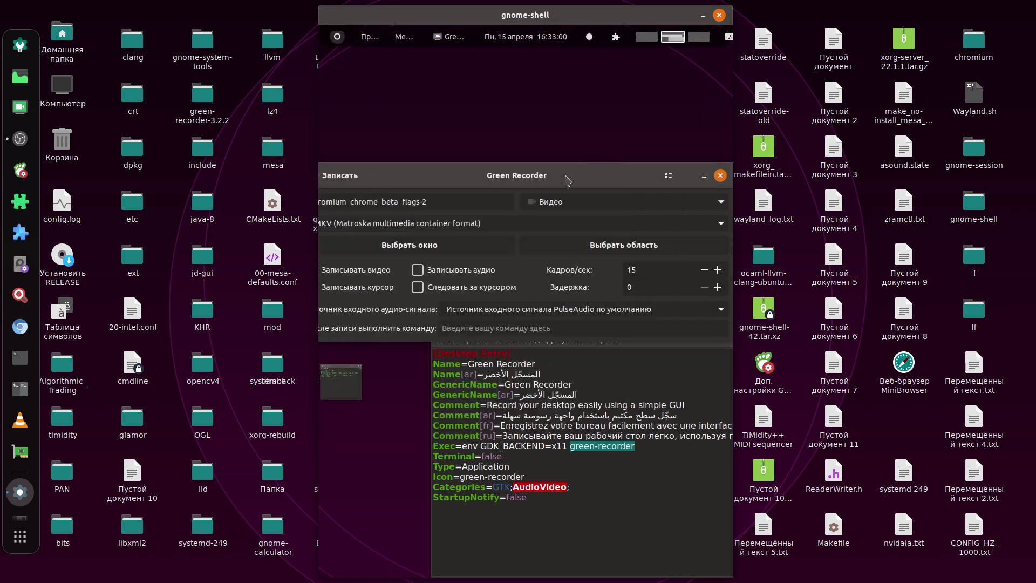
Examine where Green Recorder's output format list opens relative to its window at several window positions.
click(496, 178)
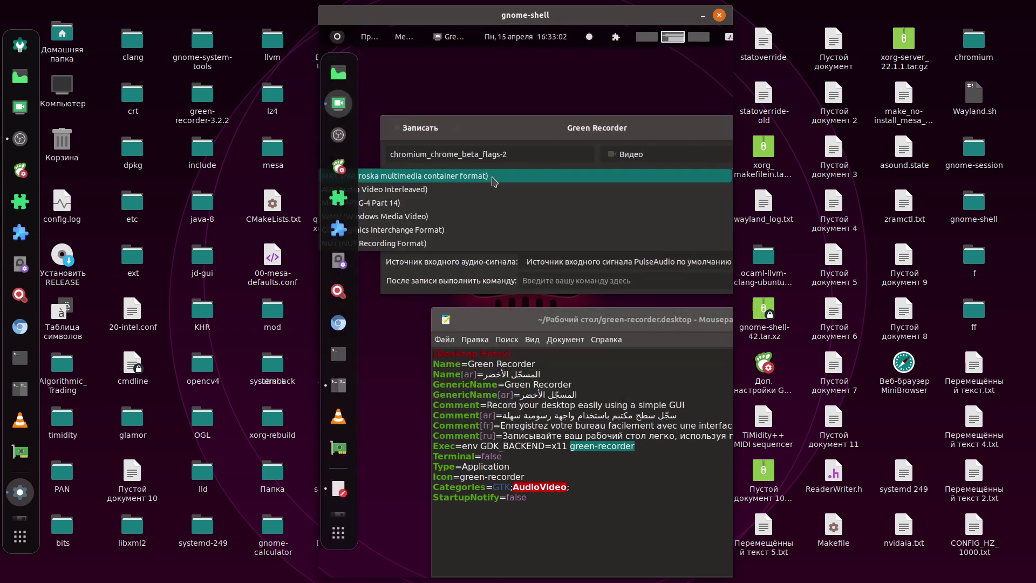
click(493, 182)
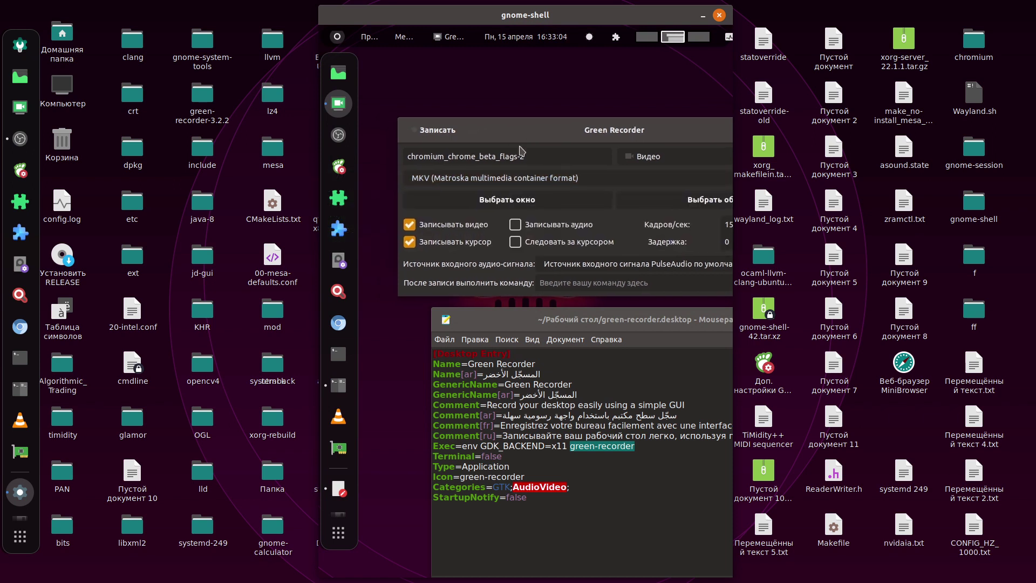
click(522, 183)
click(522, 183)
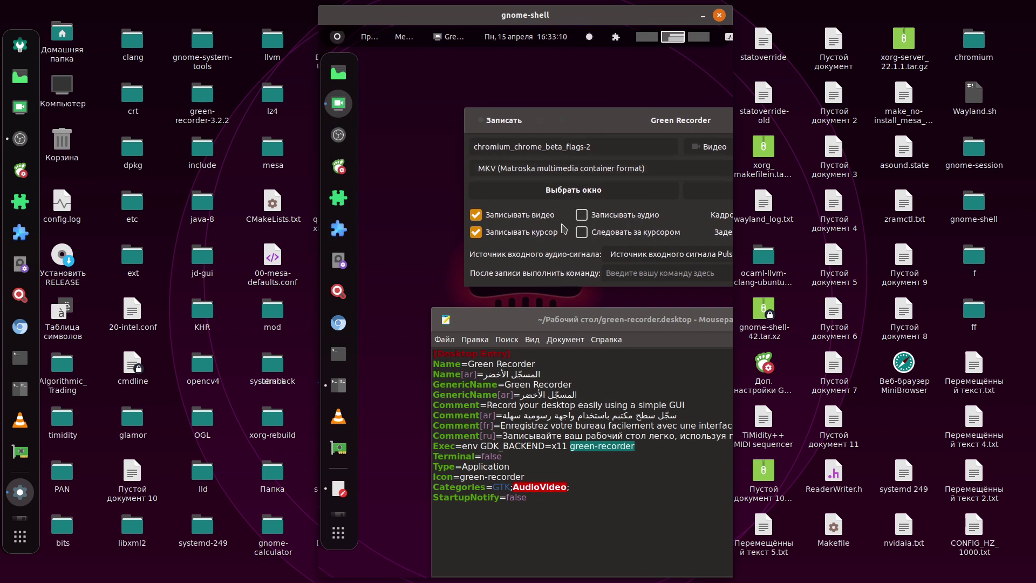
drag(621, 121, 575, 125)
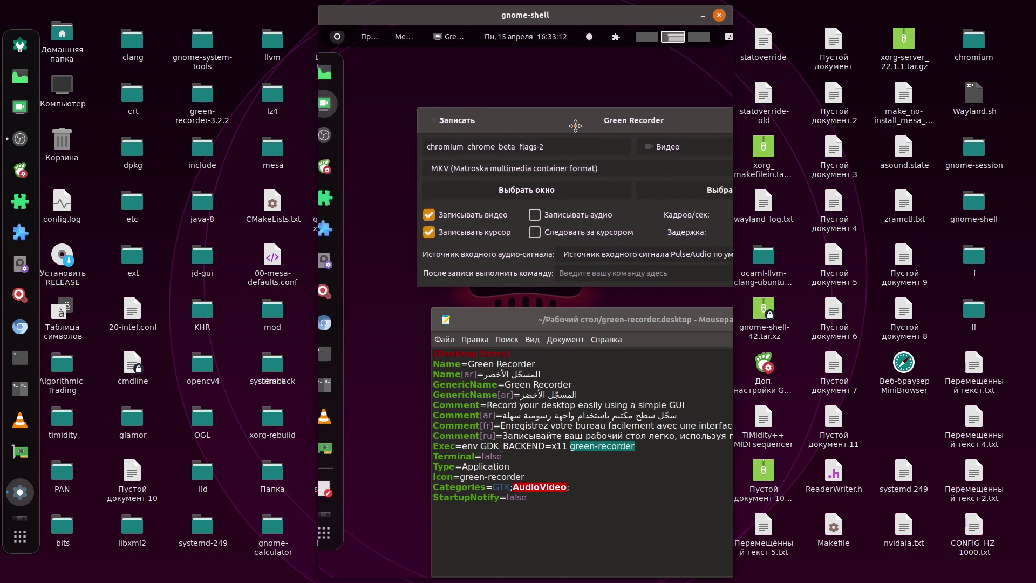
click(523, 173)
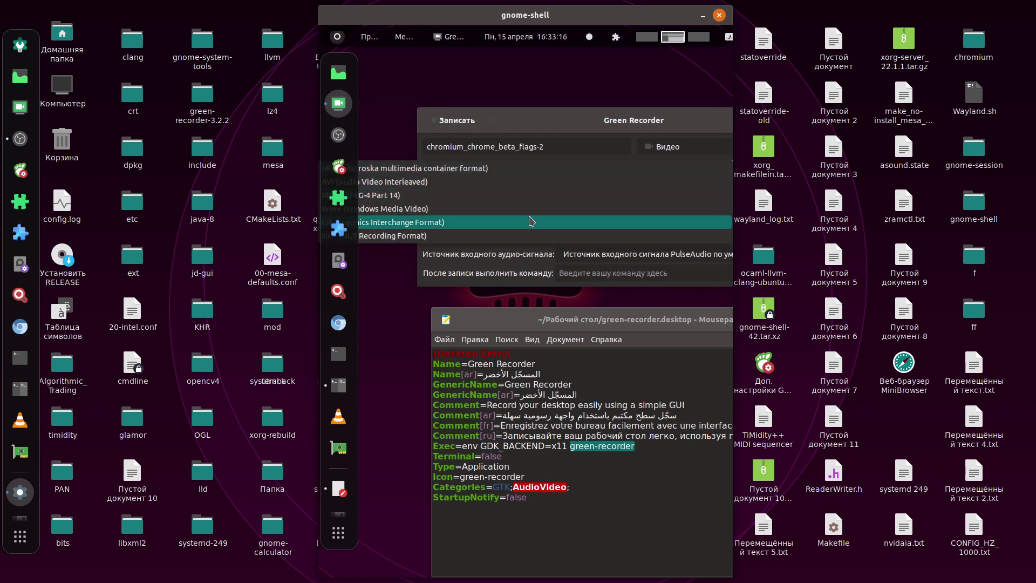
click(506, 121)
drag(507, 121, 699, 127)
click(580, 173)
click(588, 122)
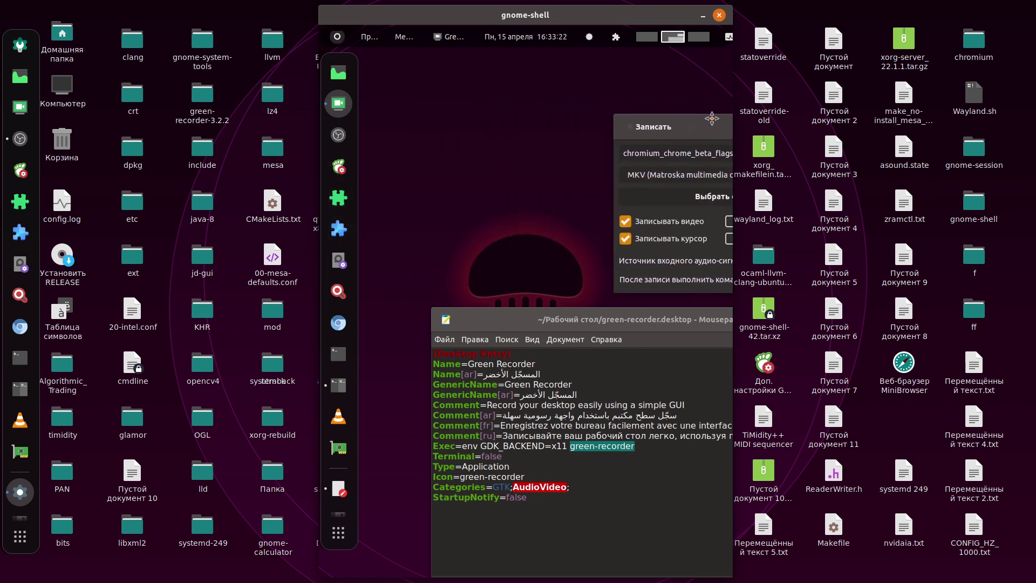
click(659, 181)
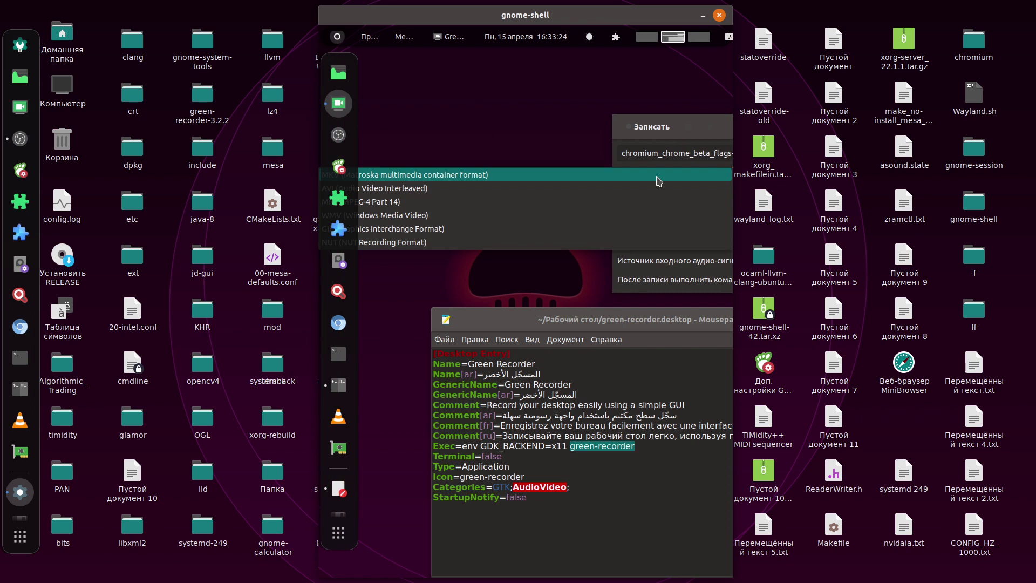
Move Mousepad aside, set Green Recorder's output format to NUT (NUT Recording Format) and start recording the screen.
click(551, 316)
drag(561, 319, 428, 331)
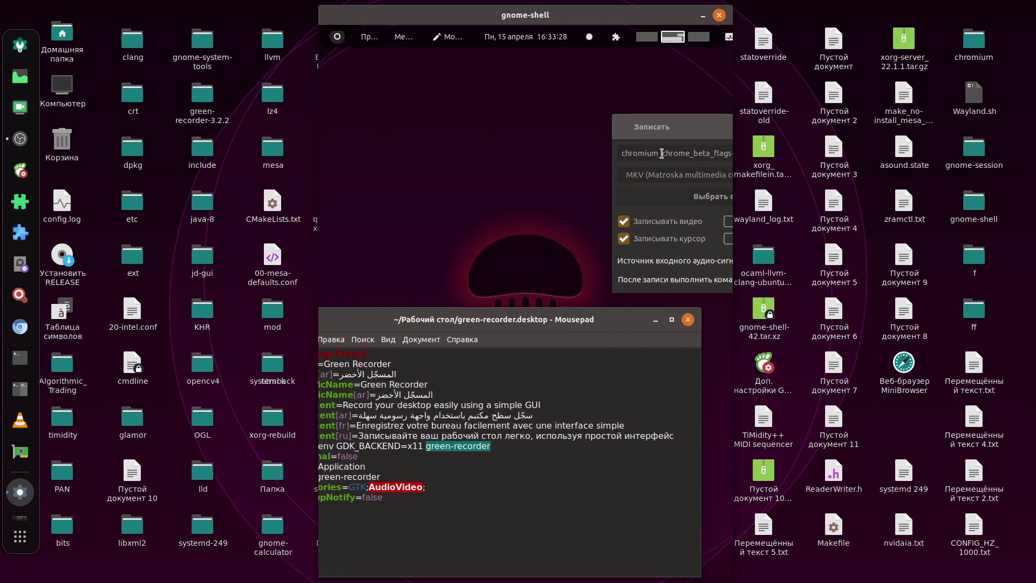
click(661, 173)
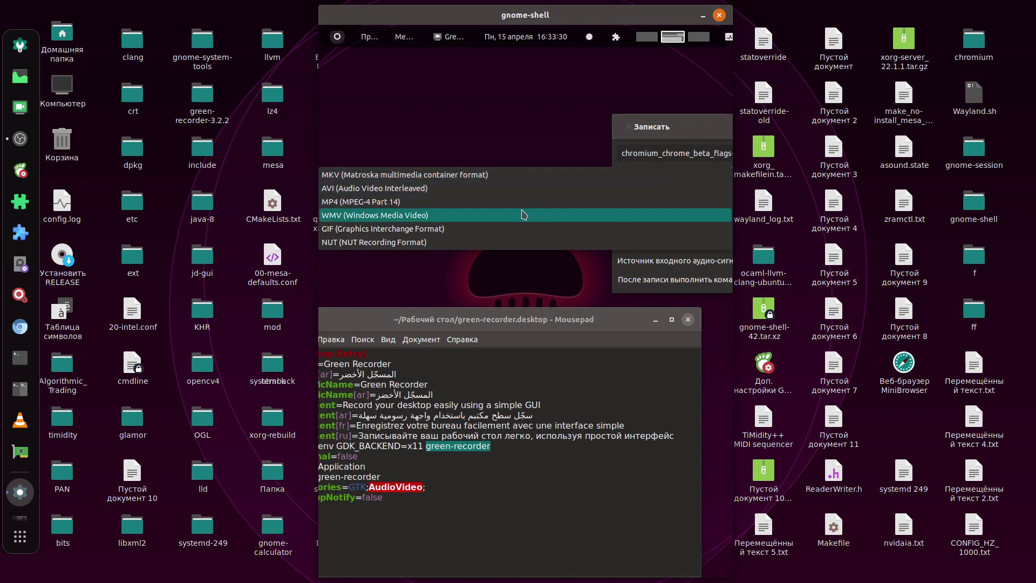
click(525, 241)
drag(709, 123, 362, 128)
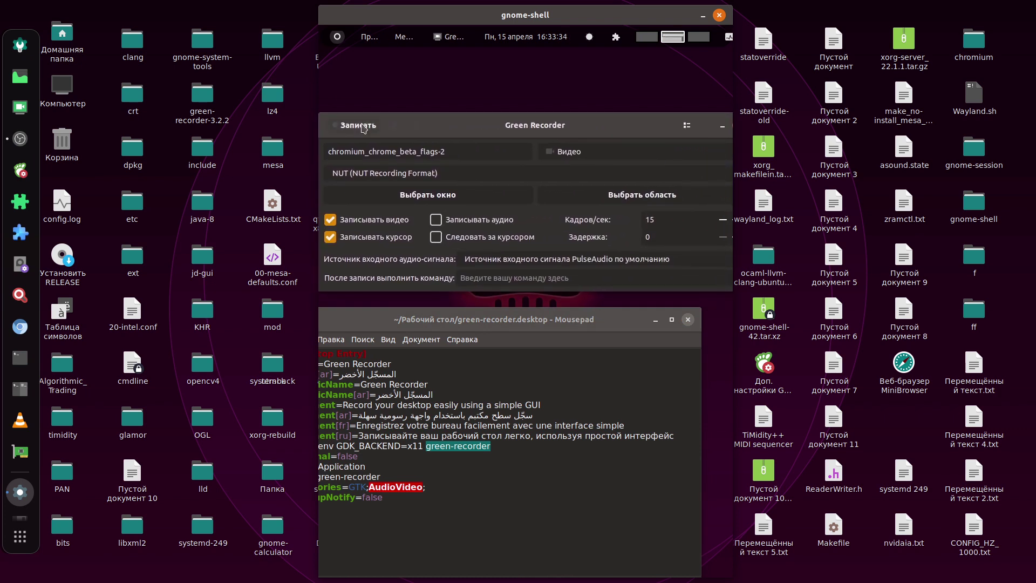
click(363, 125)
Close the Mousepad window and minimize Green Recorder in the nested session.
drag(600, 322, 607, 171)
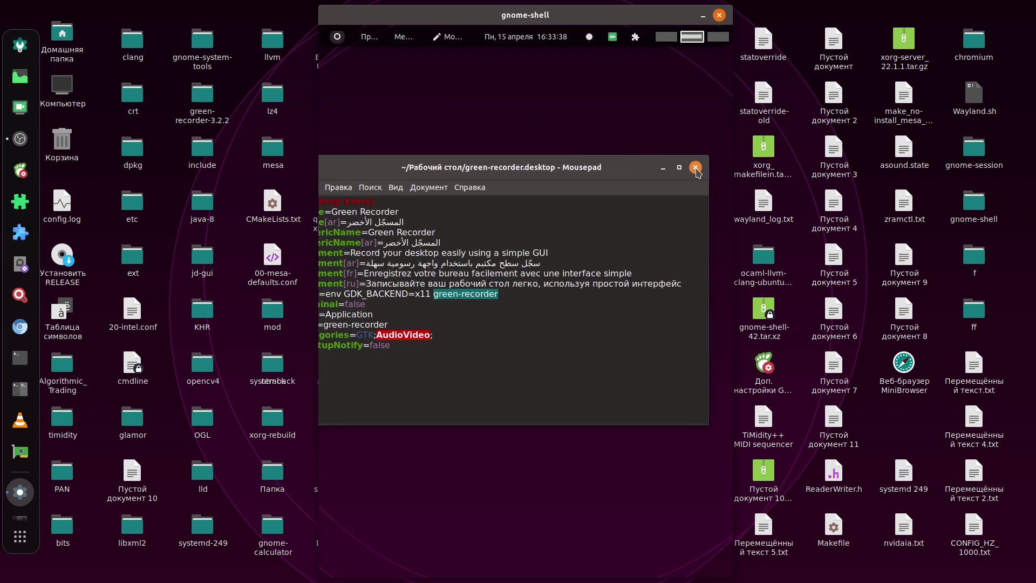
click(695, 168)
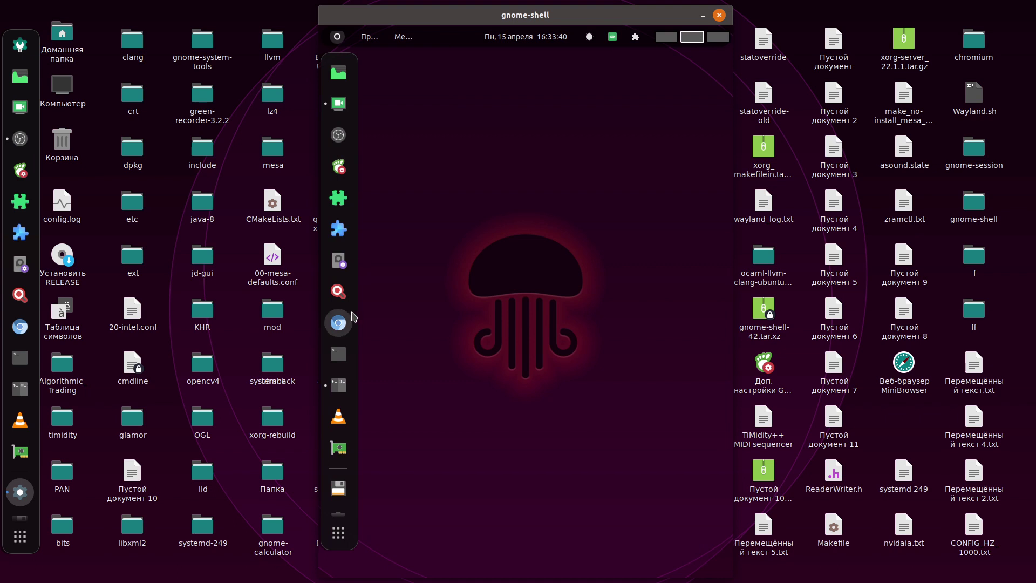
click(338, 103)
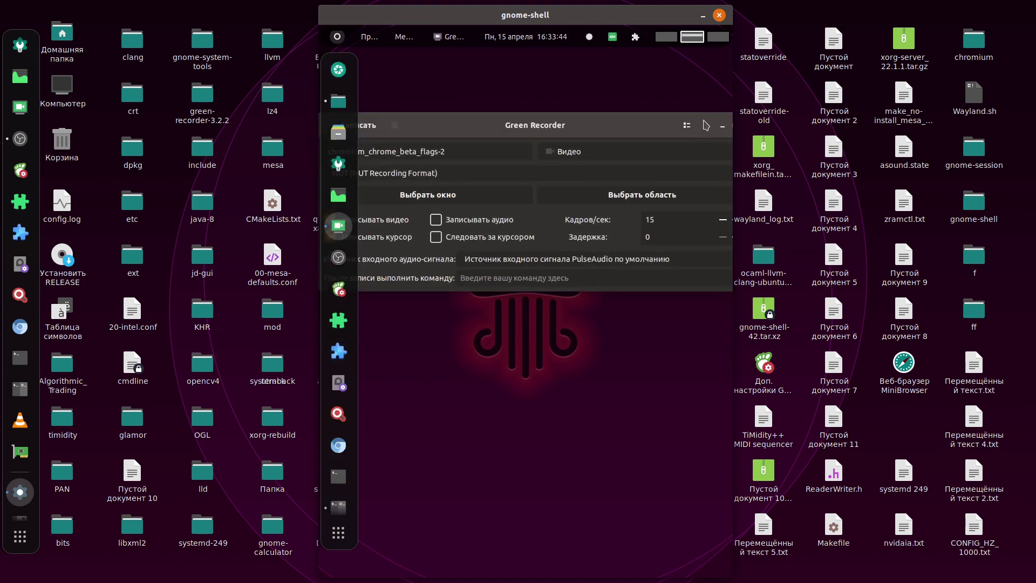
click(723, 125)
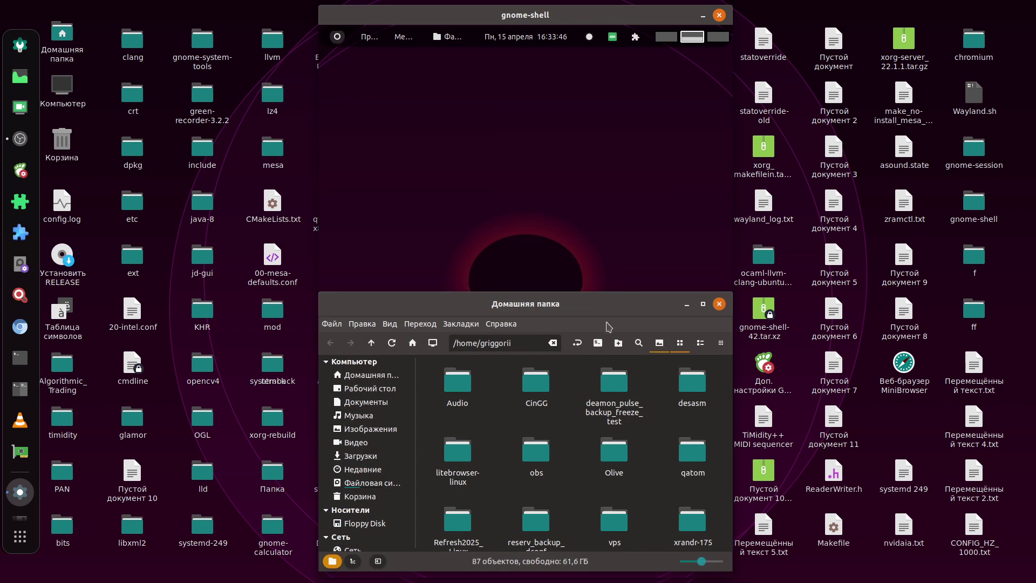
Move the home folder window up the nested desktop and open the Видео folder.
drag(597, 311, 573, 168)
scroll(613, 293, down, 3)
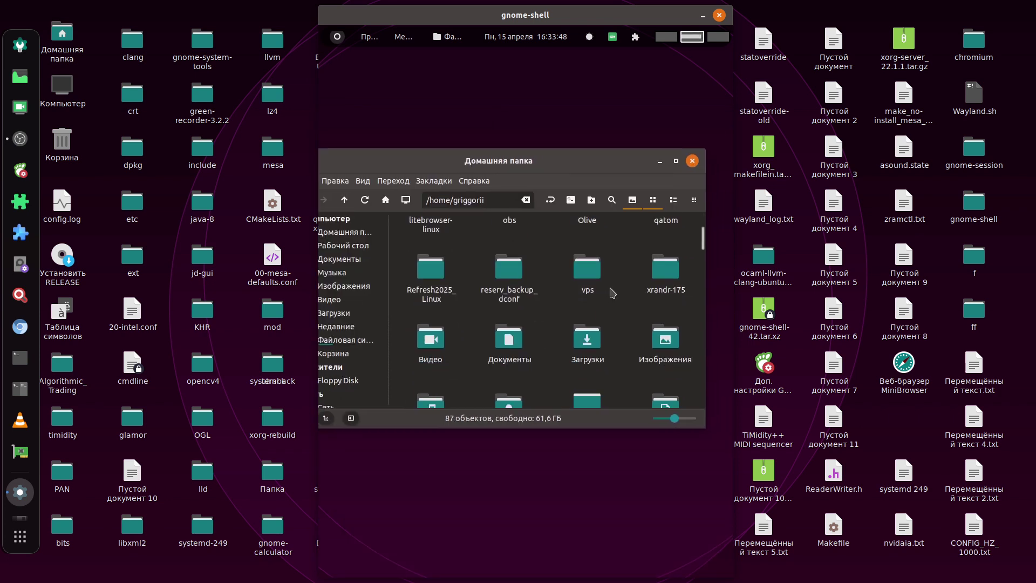
double_click(444, 353)
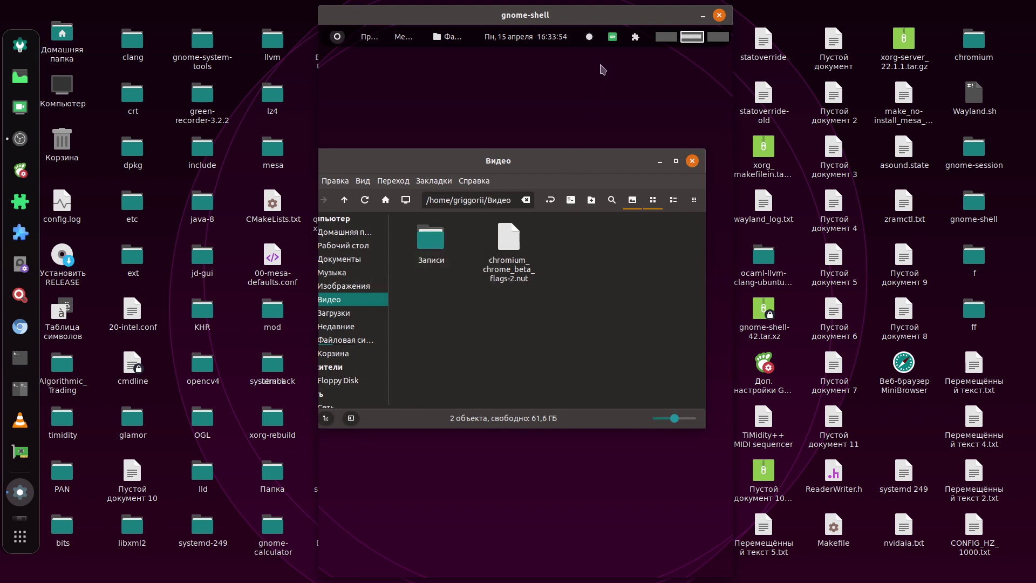
Stop the screen recording and close Green Recorder.
click(612, 67)
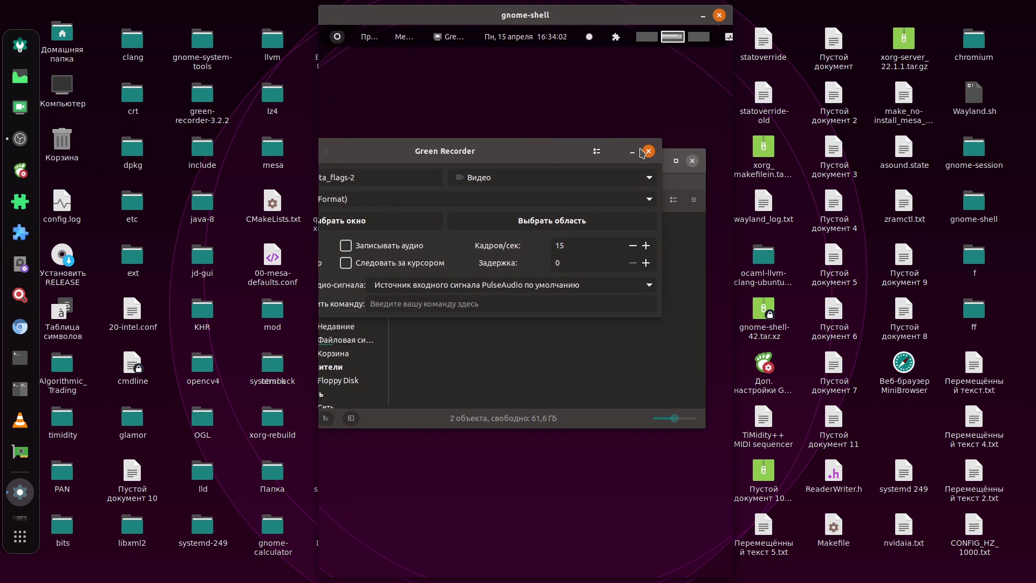
click(649, 153)
Open chromium_chrome_beta_flags-2.nut from the Видео folder with Проигрыватель mpv.
right_click(509, 246)
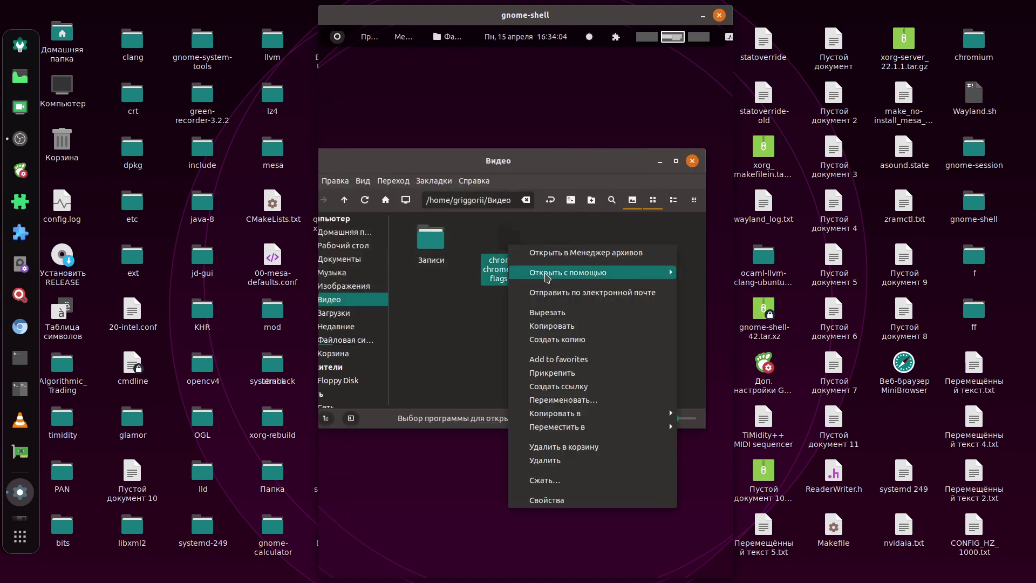
mouse_move(548, 277)
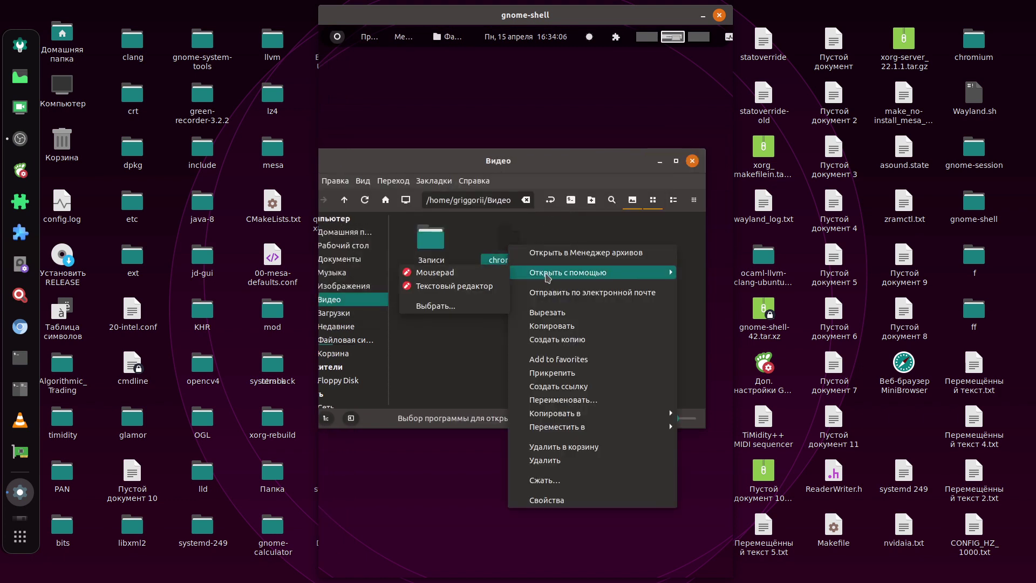
click(473, 306)
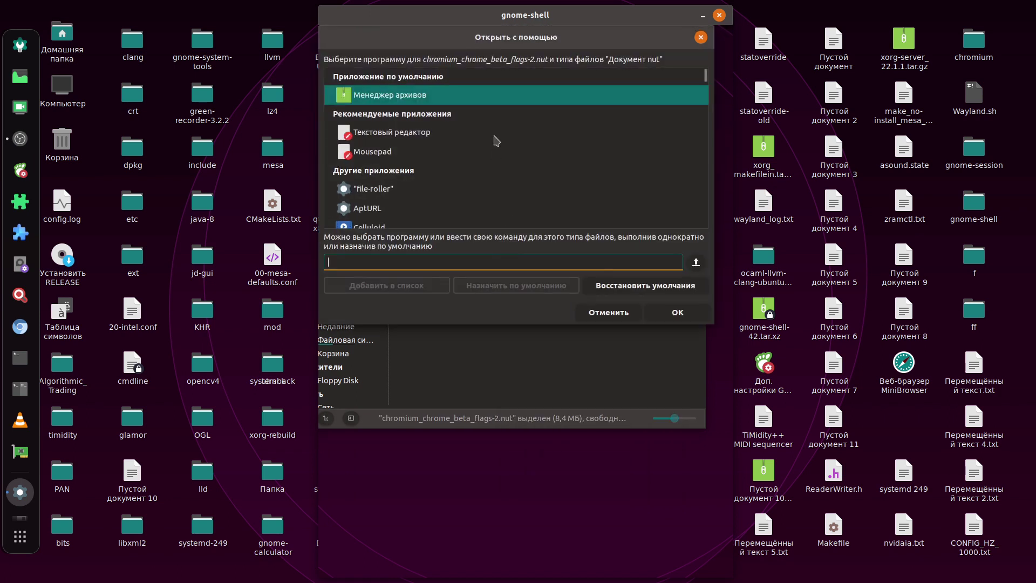
scroll(471, 235, down, 5)
scroll(471, 234, down, 2)
scroll(472, 234, down, 8)
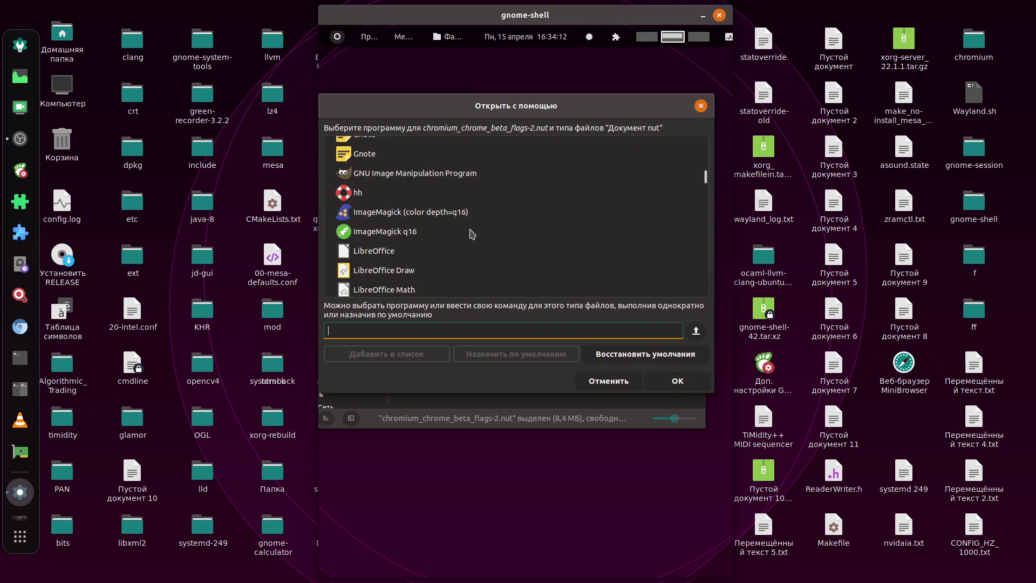
scroll(471, 237, down, 12)
scroll(471, 238, down, 3)
scroll(472, 238, down, 5)
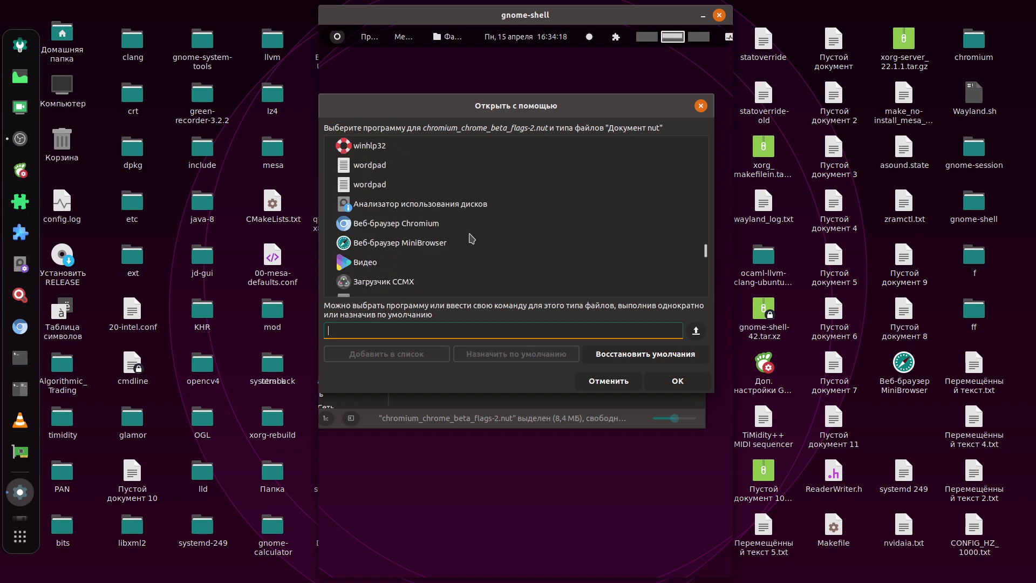
scroll(468, 246, down, 7)
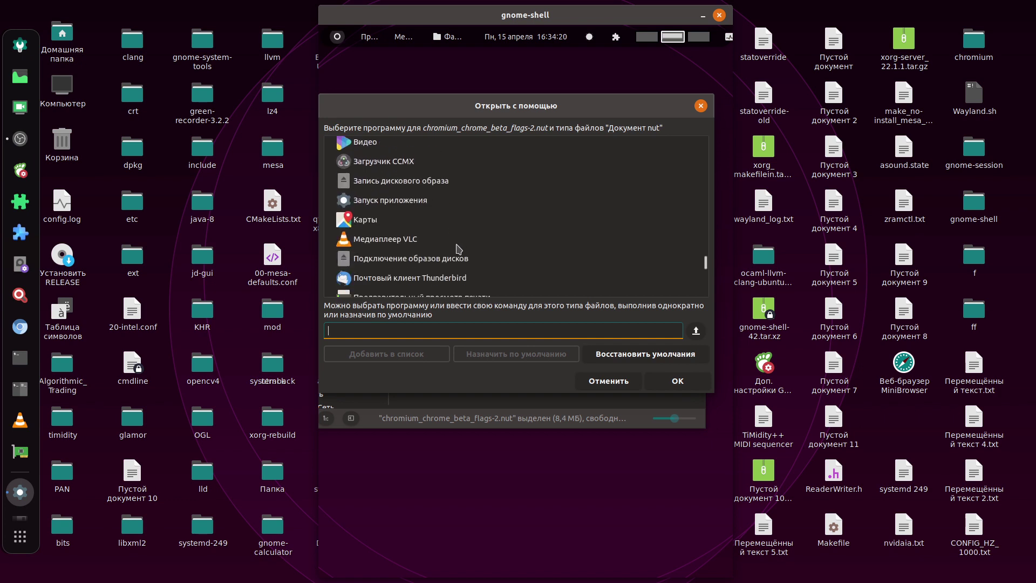
scroll(458, 248, down, 5)
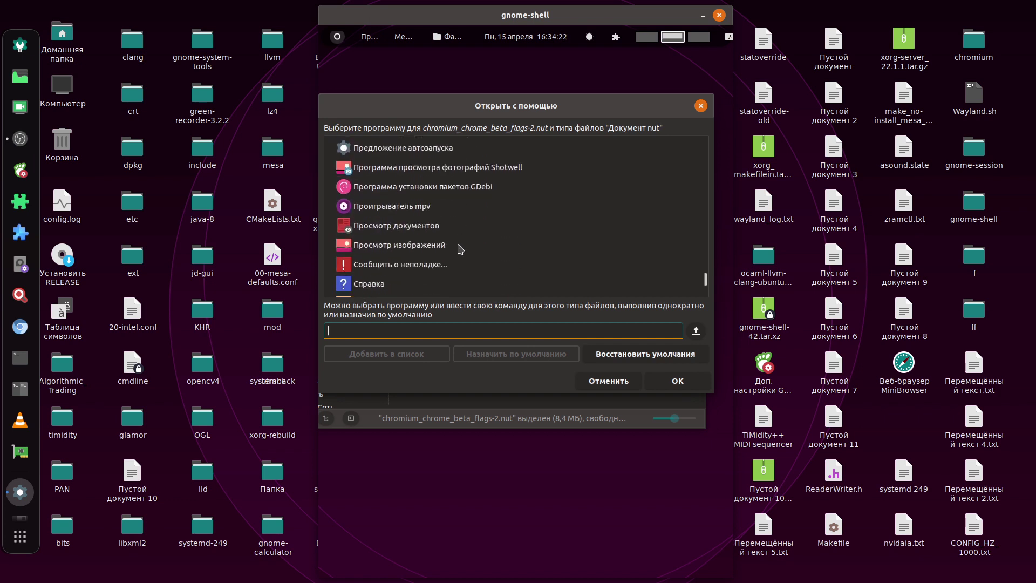
click(445, 212)
click(664, 386)
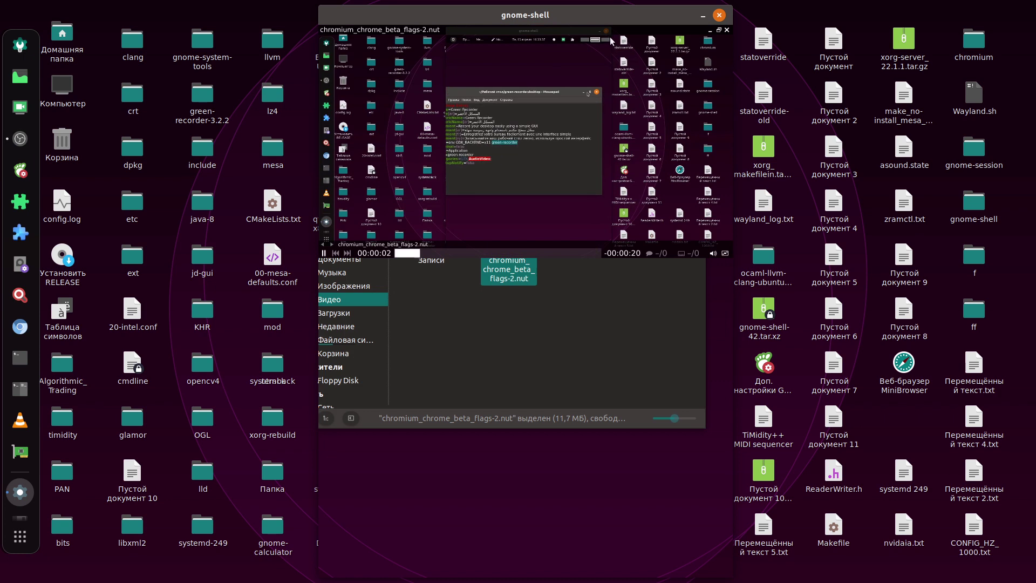
Restore the mpv player to a smaller window, move it down the nested desktop and close it.
click(718, 29)
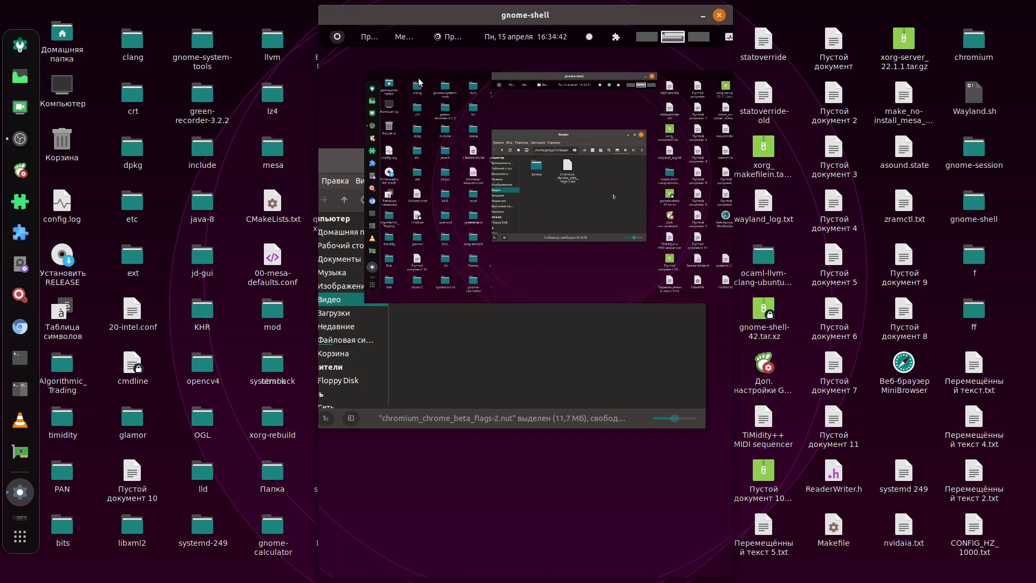
drag(424, 75, 350, 123)
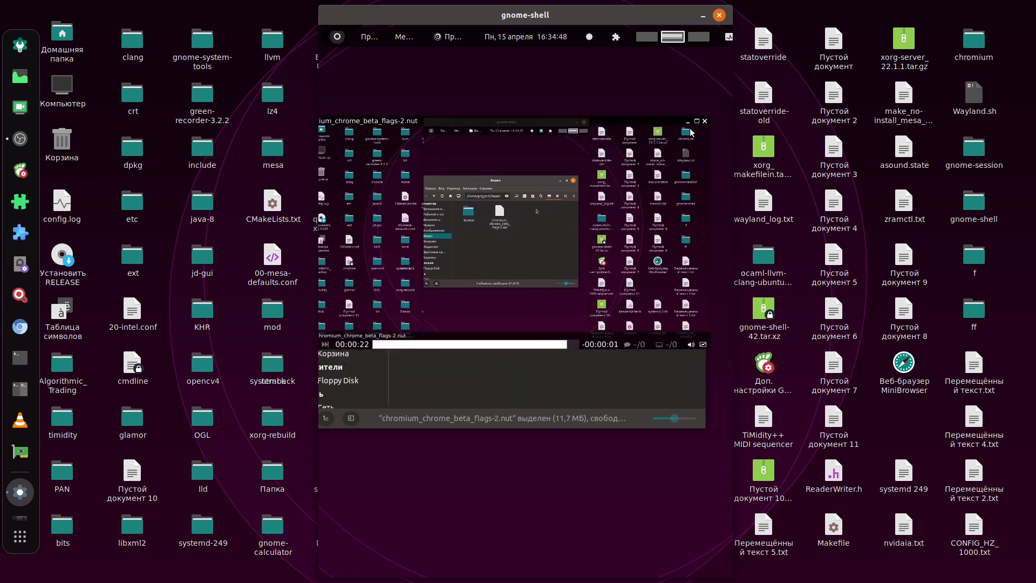
click(702, 125)
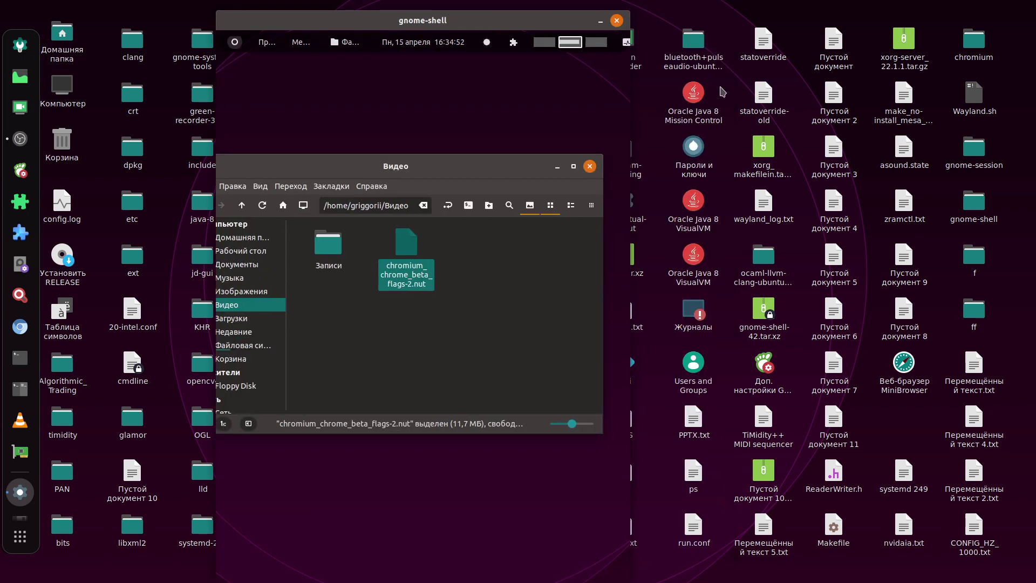
Open a terminal in Рабочий стол and run the copied command that starts gnome-shell --nested /usr/bin/Xwayland.
right_click(723, 92)
click(756, 133)
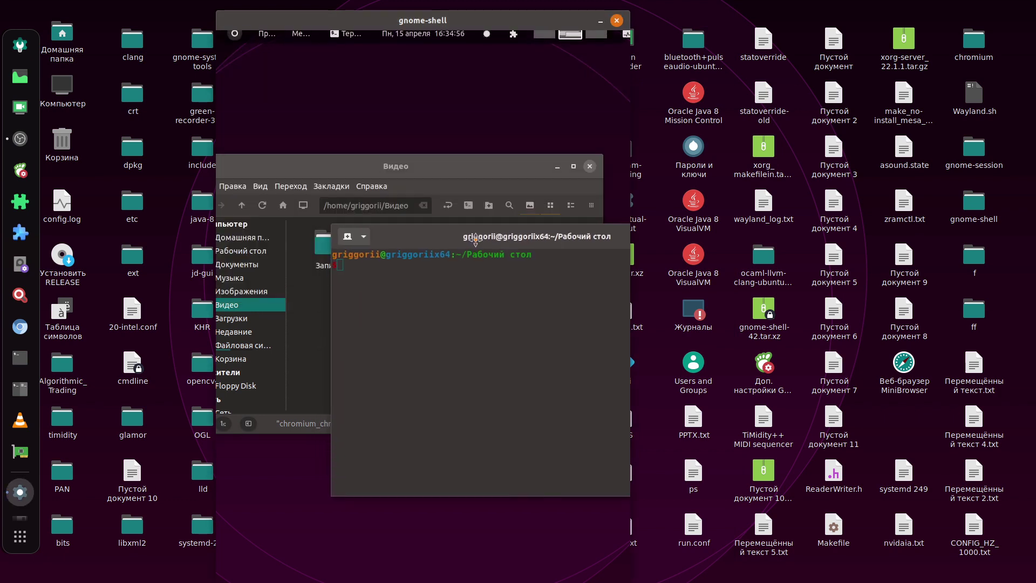
key(ctrl+shift+v)
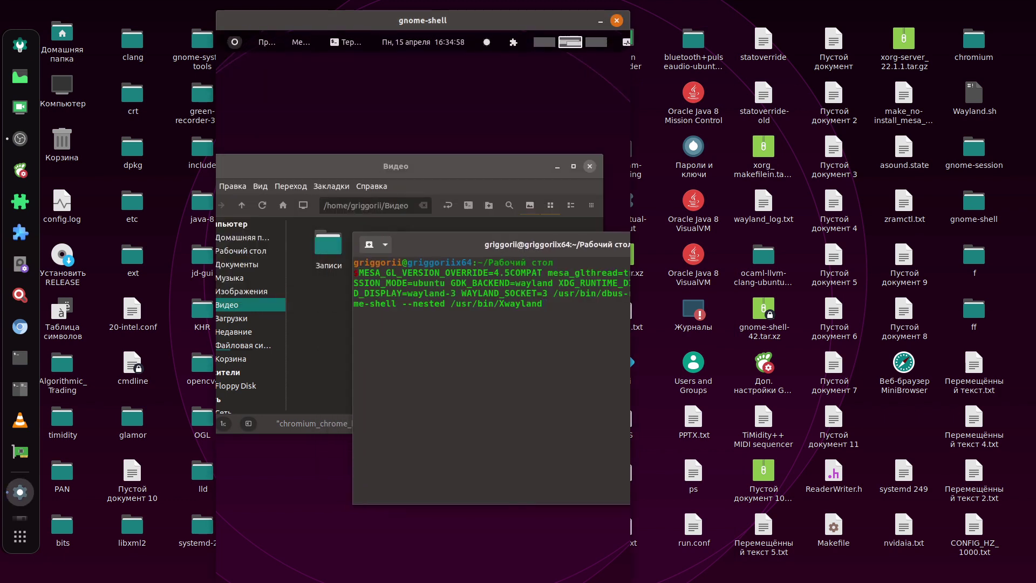
key(Return)
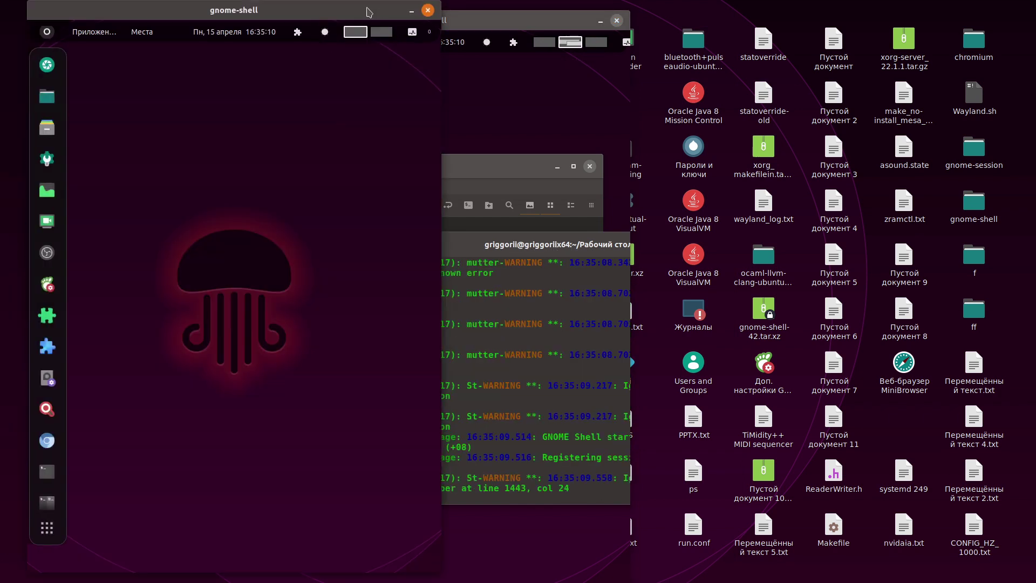
Arrange the newly started gnome-shell window and the first nested session side by side.
mouse_move(411, 8)
mouse_down()
mouse_move(649, 48)
mouse_move(942, 41)
mouse_up()
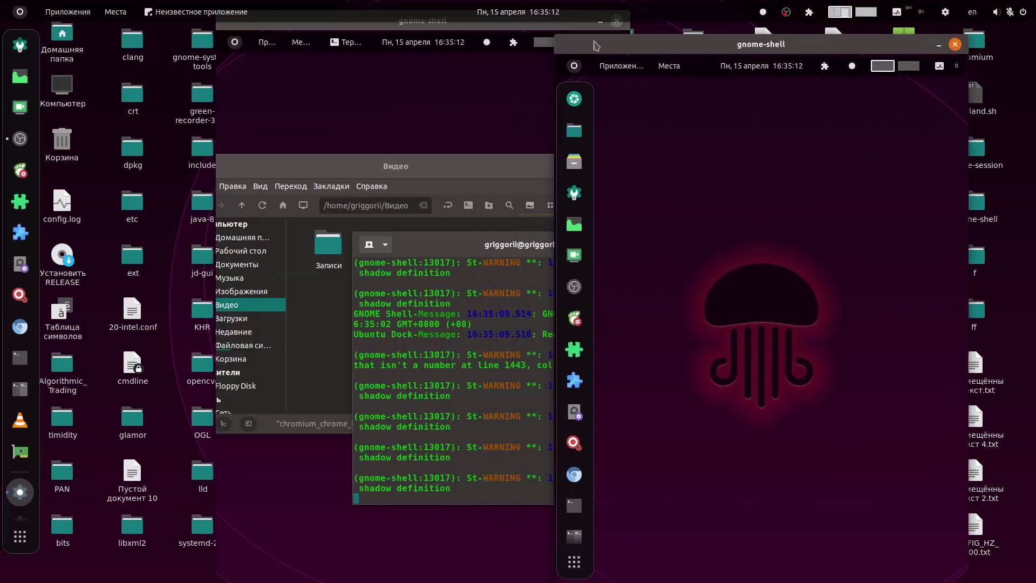
drag(505, 33, 374, 33)
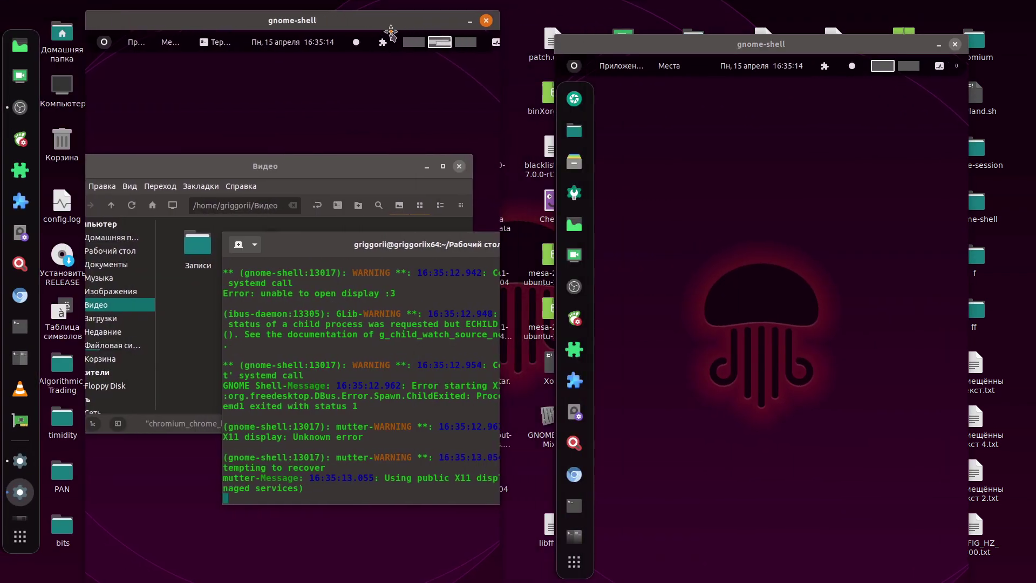
drag(696, 52, 673, 18)
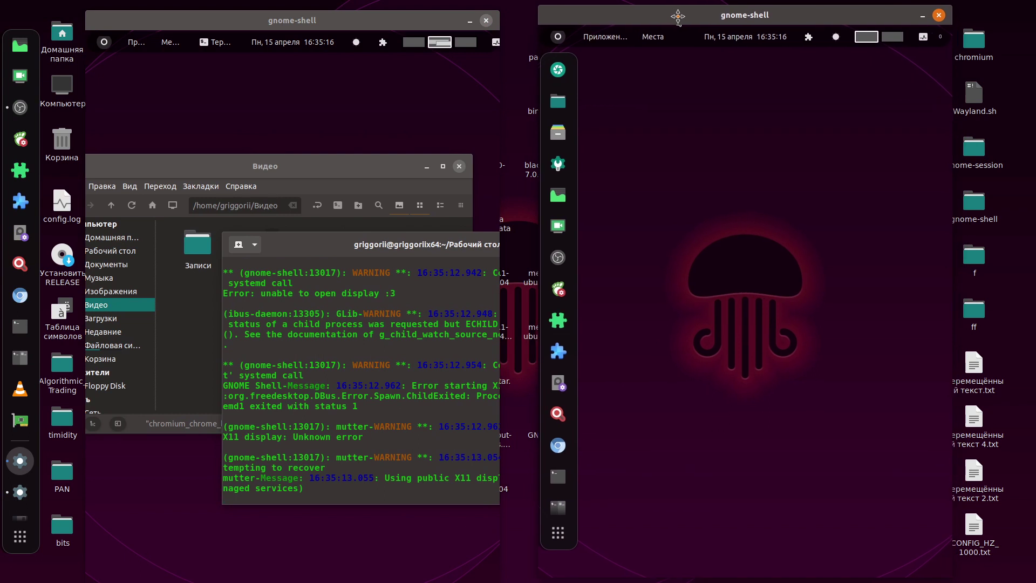
Toggle the application grid in the second nested session and launch Калькулятор from it.
click(551, 529)
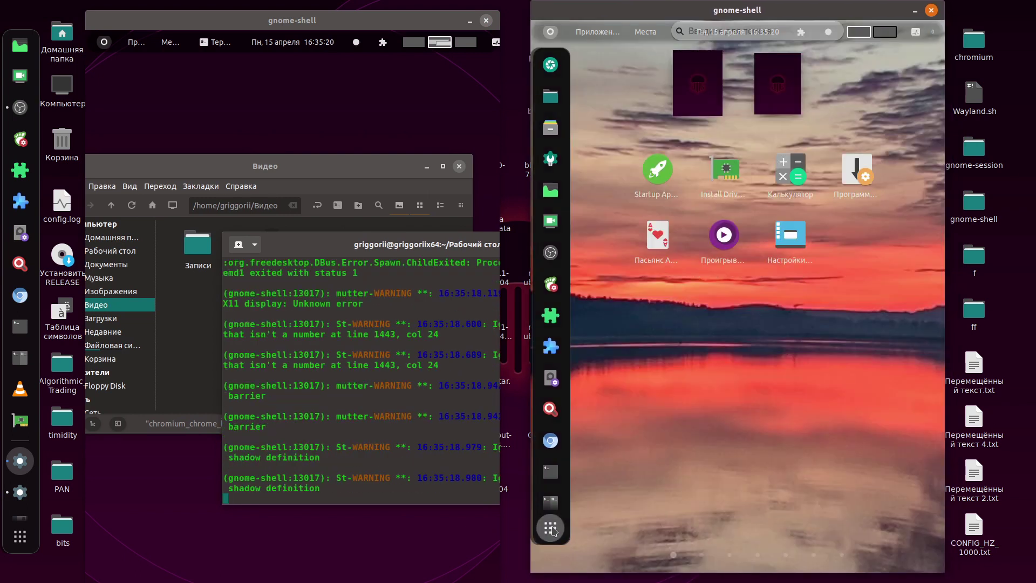
click(550, 529)
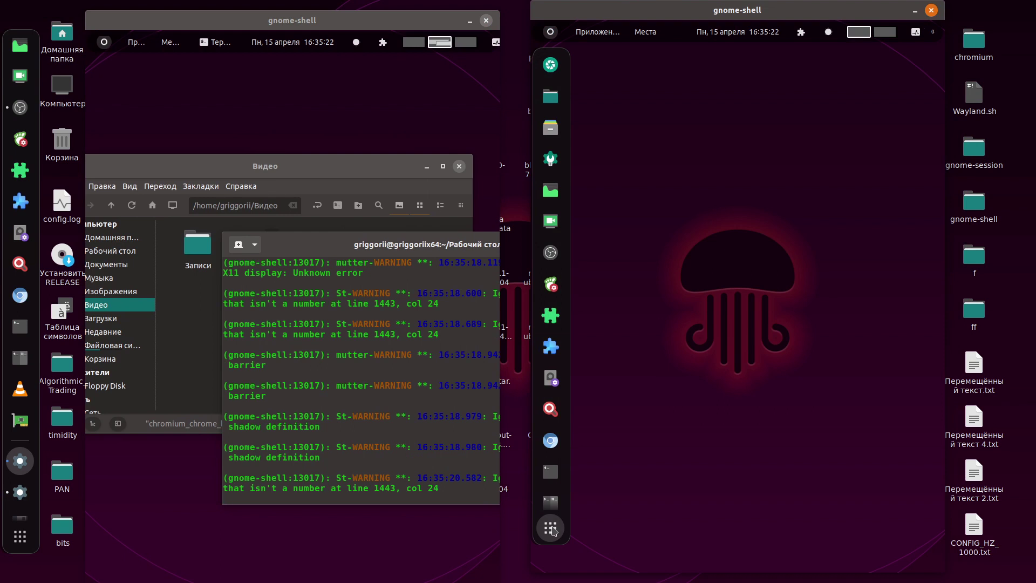
click(552, 531)
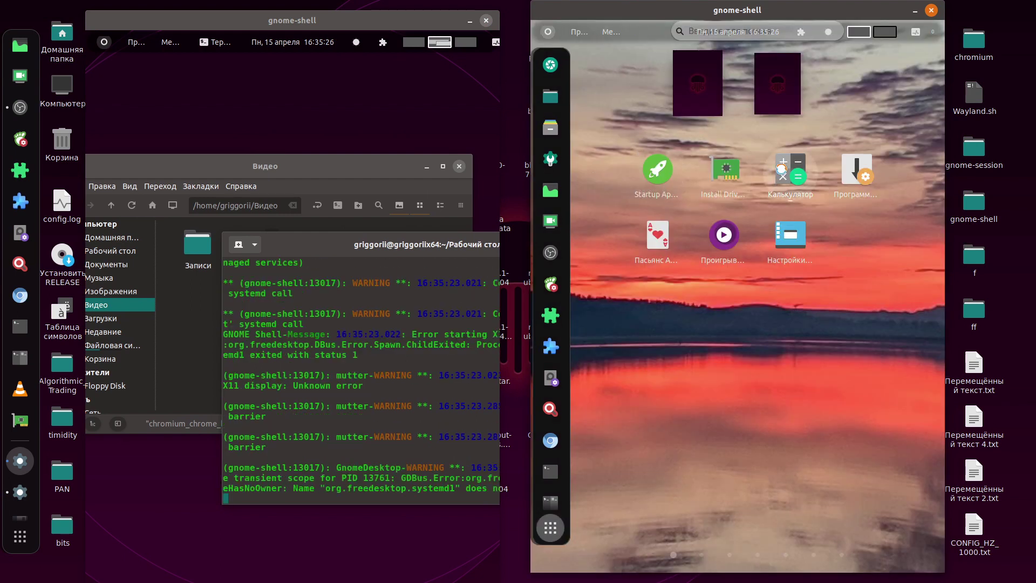
click(782, 173)
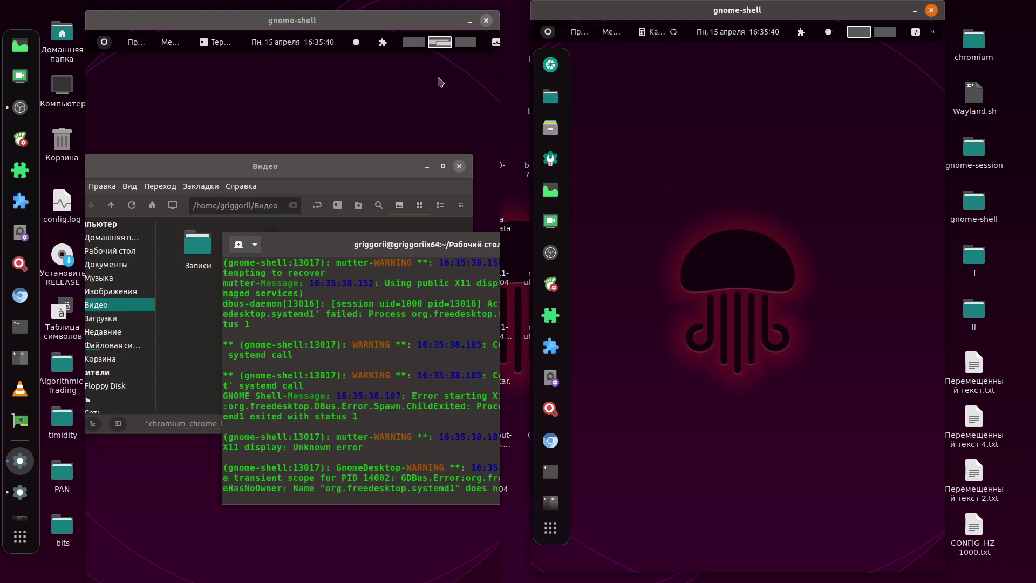
Close the Видео folder window in the first nested session and reposition the terminal so its log is fully visible.
click(423, 251)
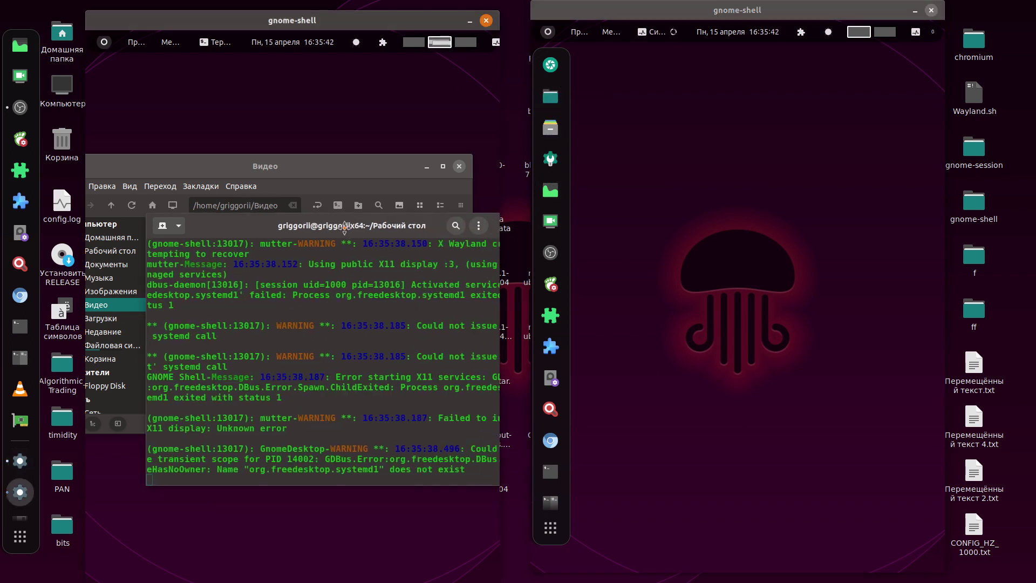
click(459, 167)
drag(347, 291, 342, 150)
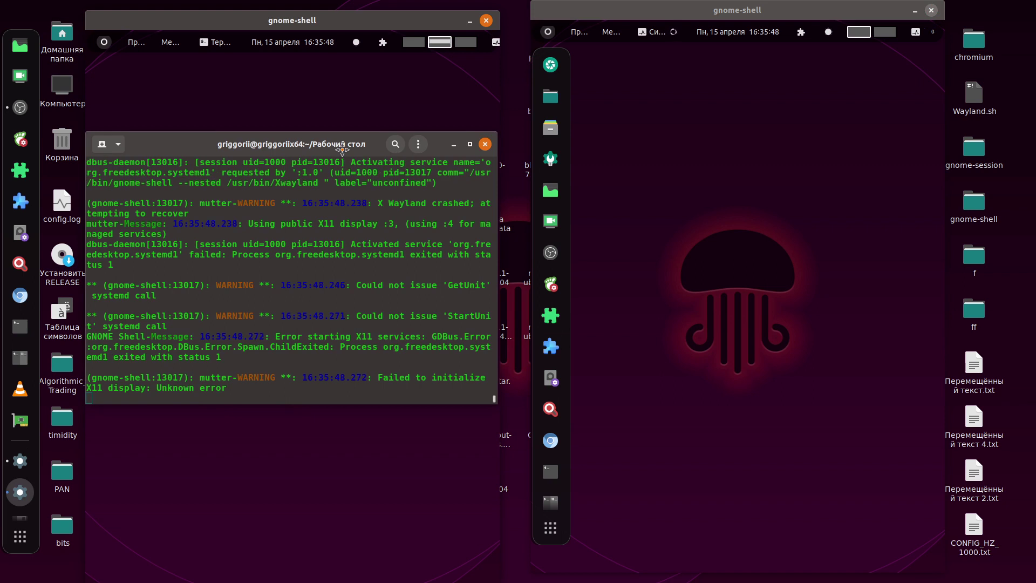
Move both nested session windows off the central desktop icons and open the mesa-23.0.1-ubuntu-22.04_2 folder from the main desktop.
drag(760, 13, 831, 365)
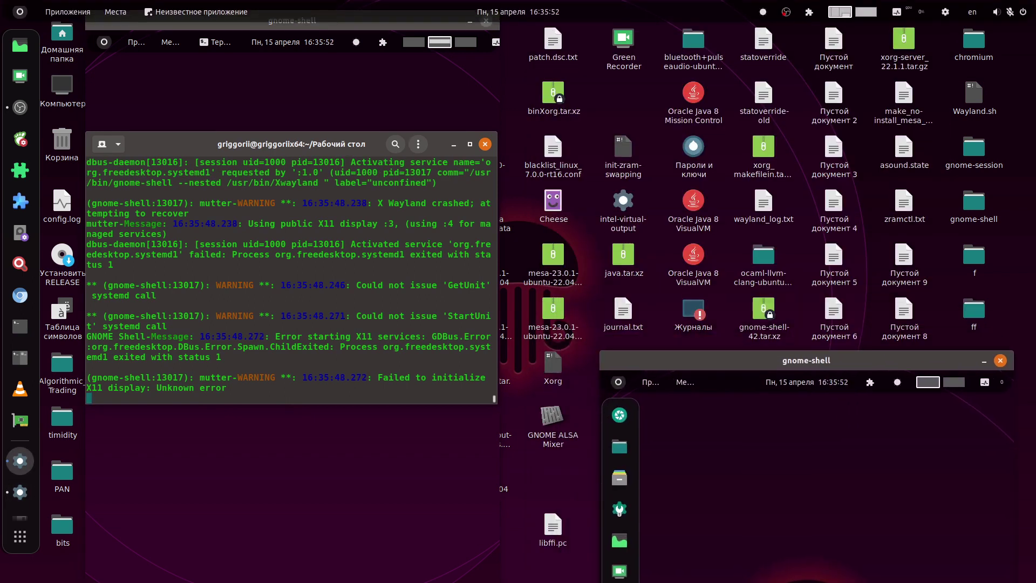
drag(431, 20, 332, 140)
double_click(489, 302)
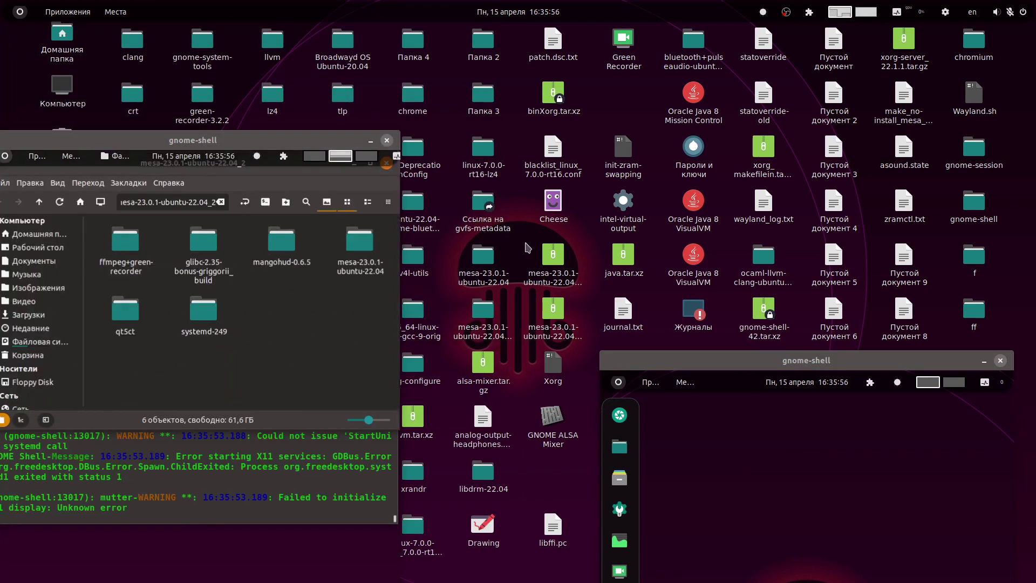
Launch GNOME на Wayland from the mesa-23.0.1-ubuntu-22.04 folder in the first nested session, and reposition that session and its folder window.
double_click(348, 263)
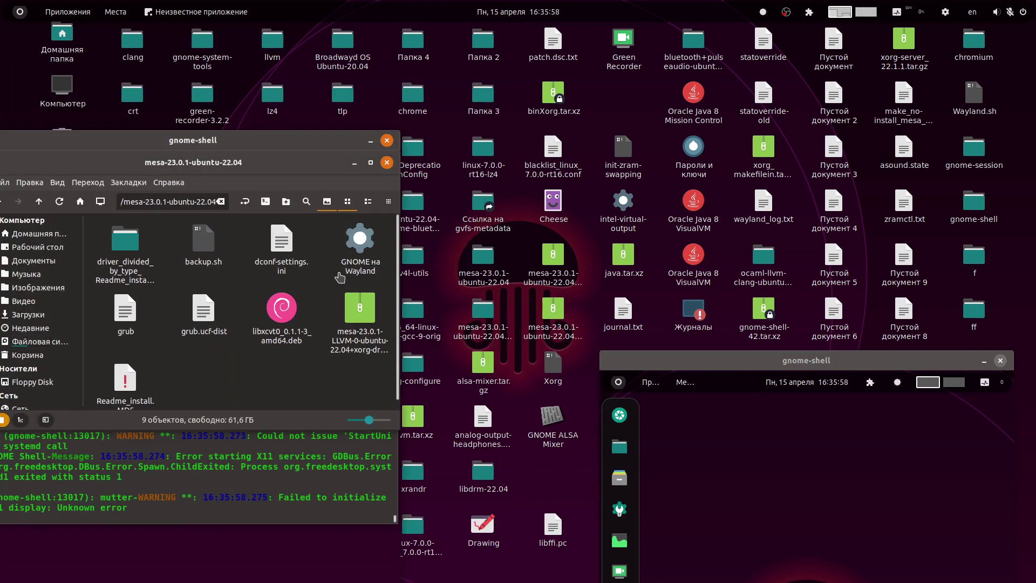
double_click(361, 243)
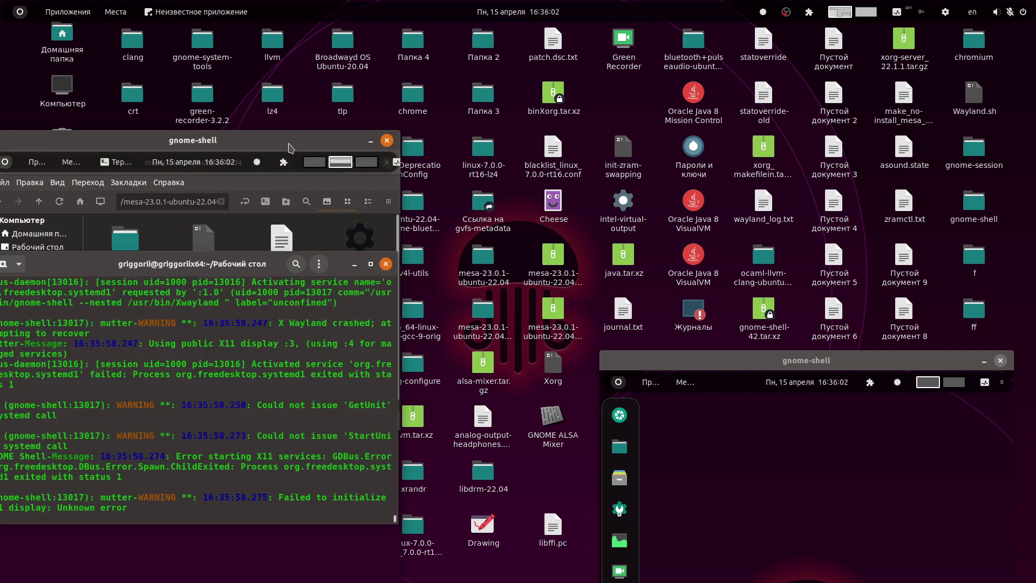
drag(291, 147, 449, 60)
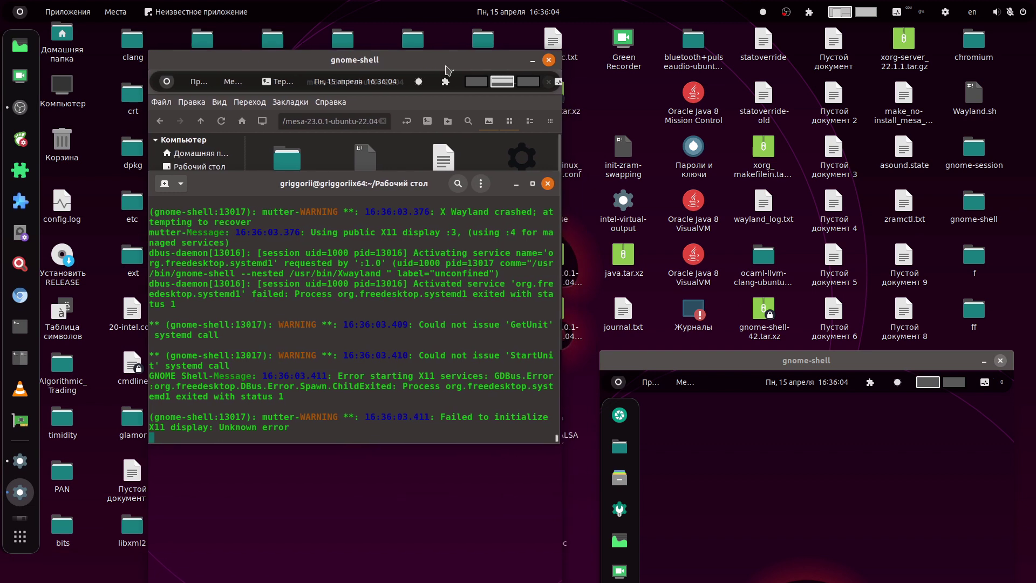
click(437, 107)
drag(436, 103, 392, 177)
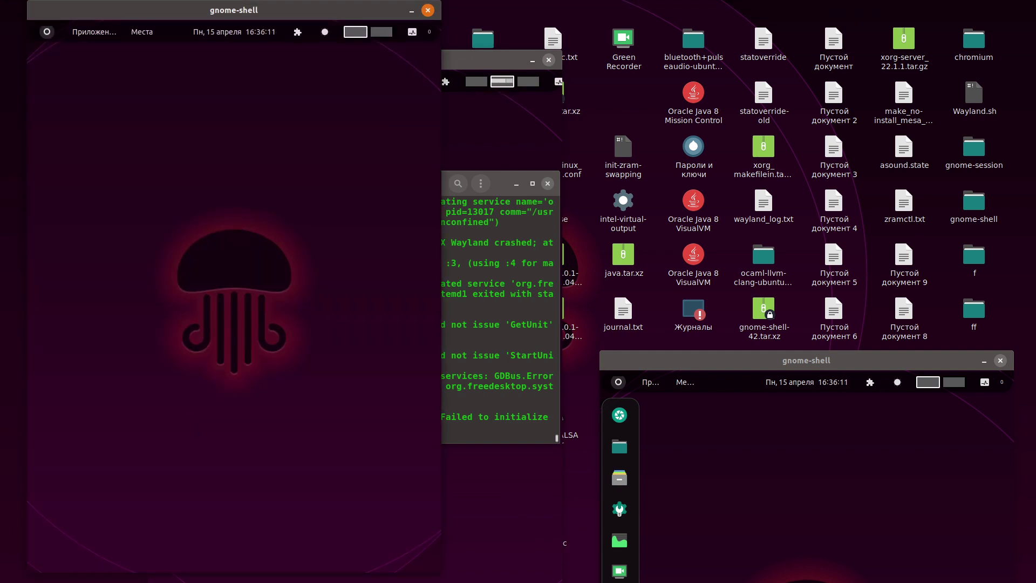
Move the newly started session and the second nested session aside so that the first session's folder window is uncovered.
drag(268, 10, 519, 81)
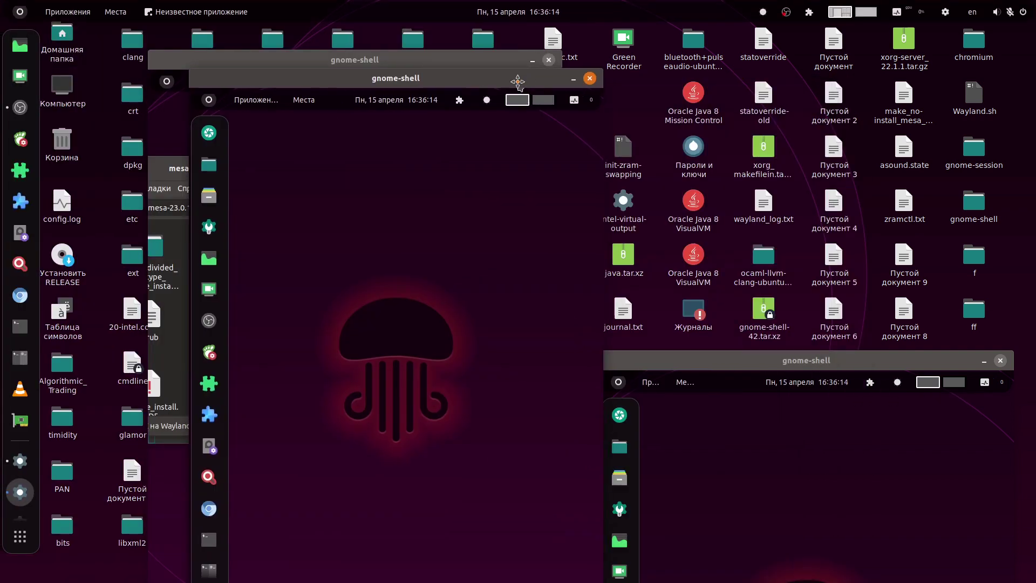
drag(679, 364, 700, 13)
drag(529, 84, 753, 54)
Start one more nested shell from the first session and place its window over that session, beside the other nested windows.
click(296, 104)
drag(315, 16, 438, 48)
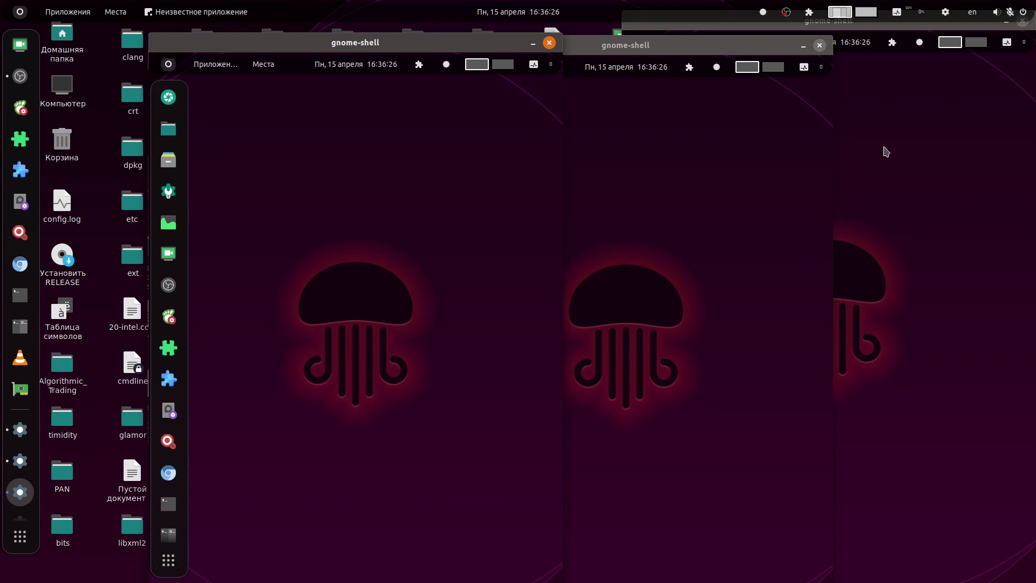
Open the screen recorder's status menu on the main desktop.
click(787, 12)
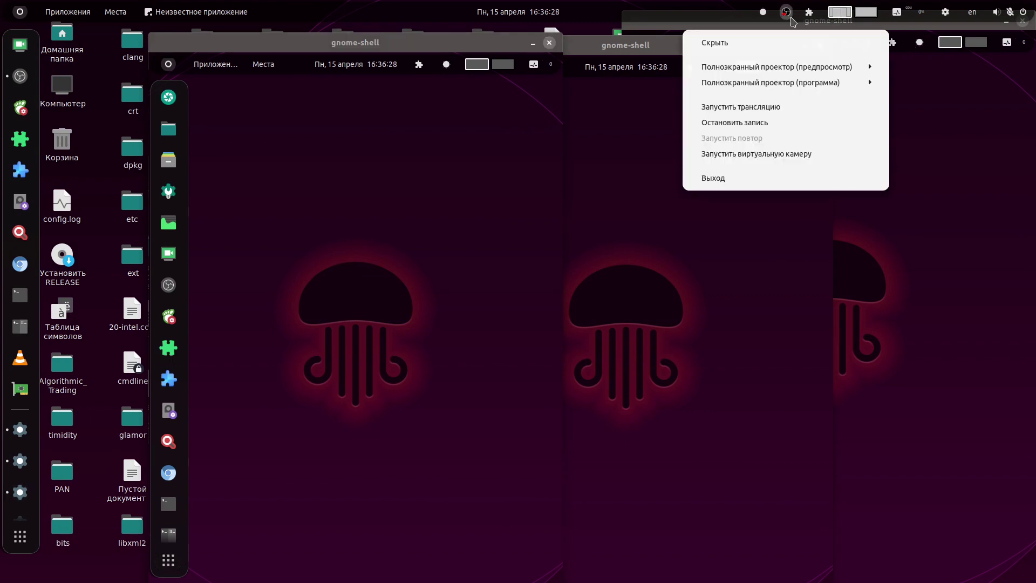